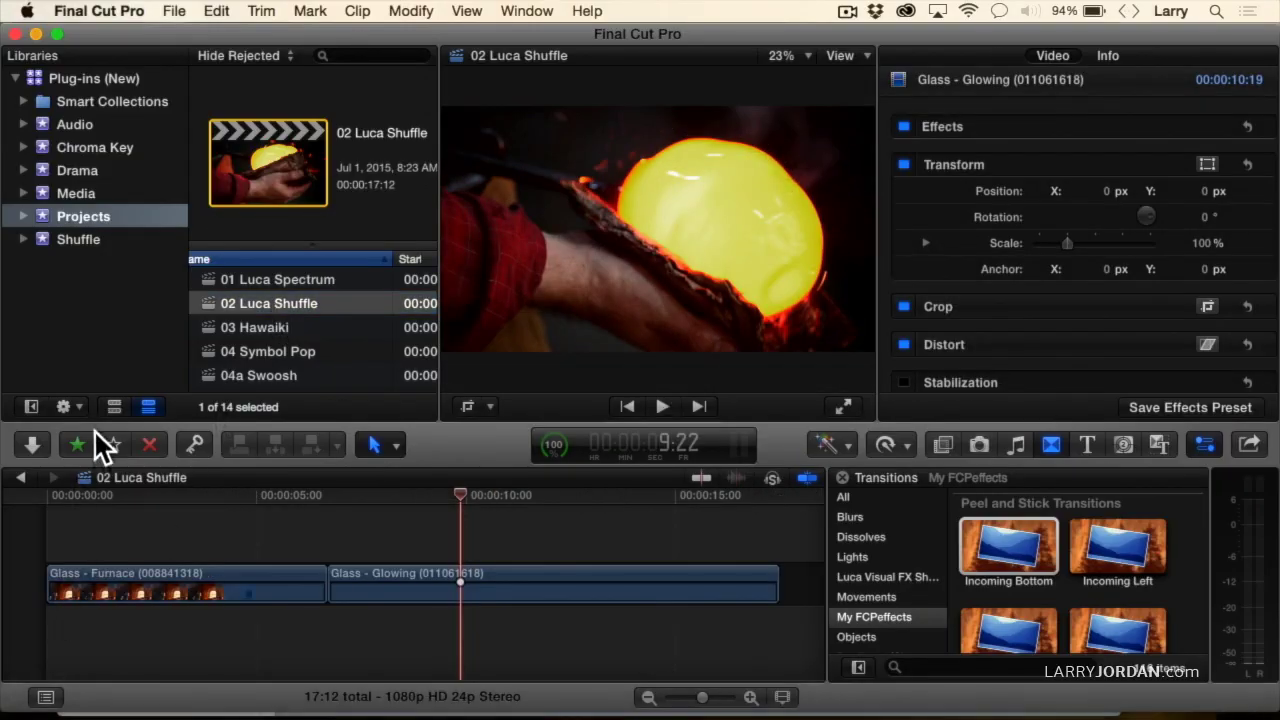
Play the edit from the start, then hide libraries and browser and park the playhead at the cut.
left_click(77, 495)
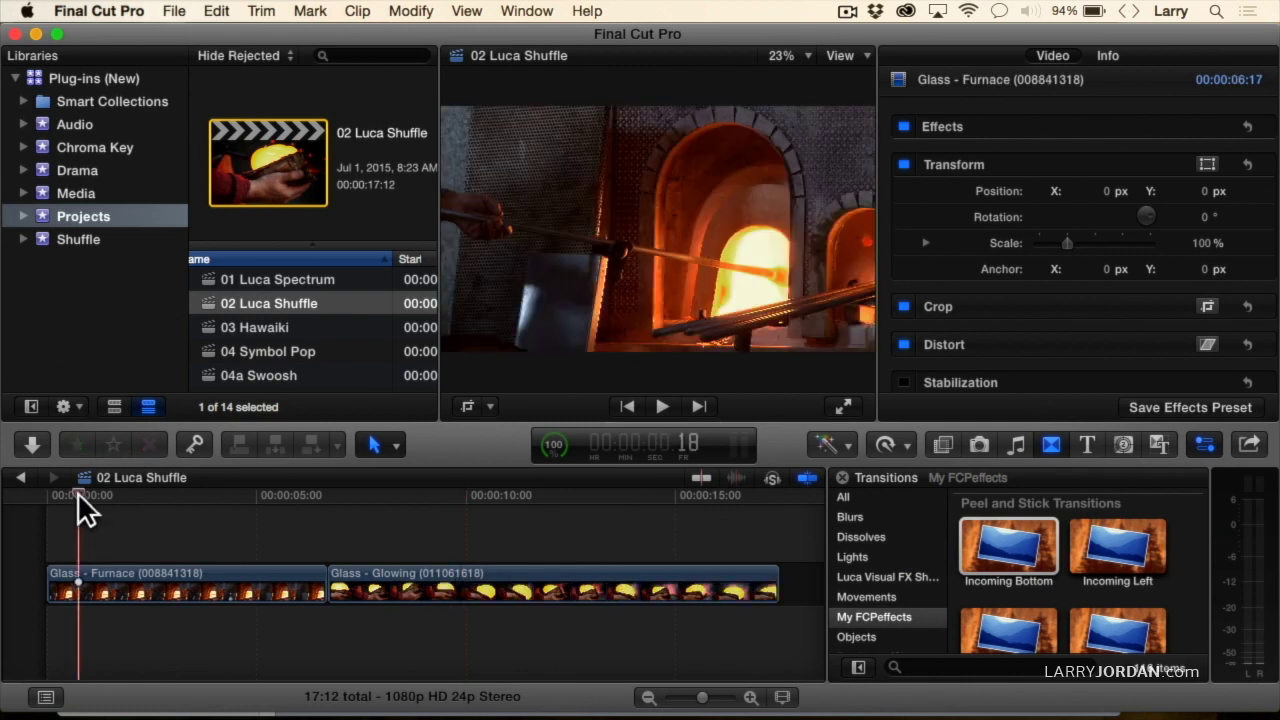
key("space")
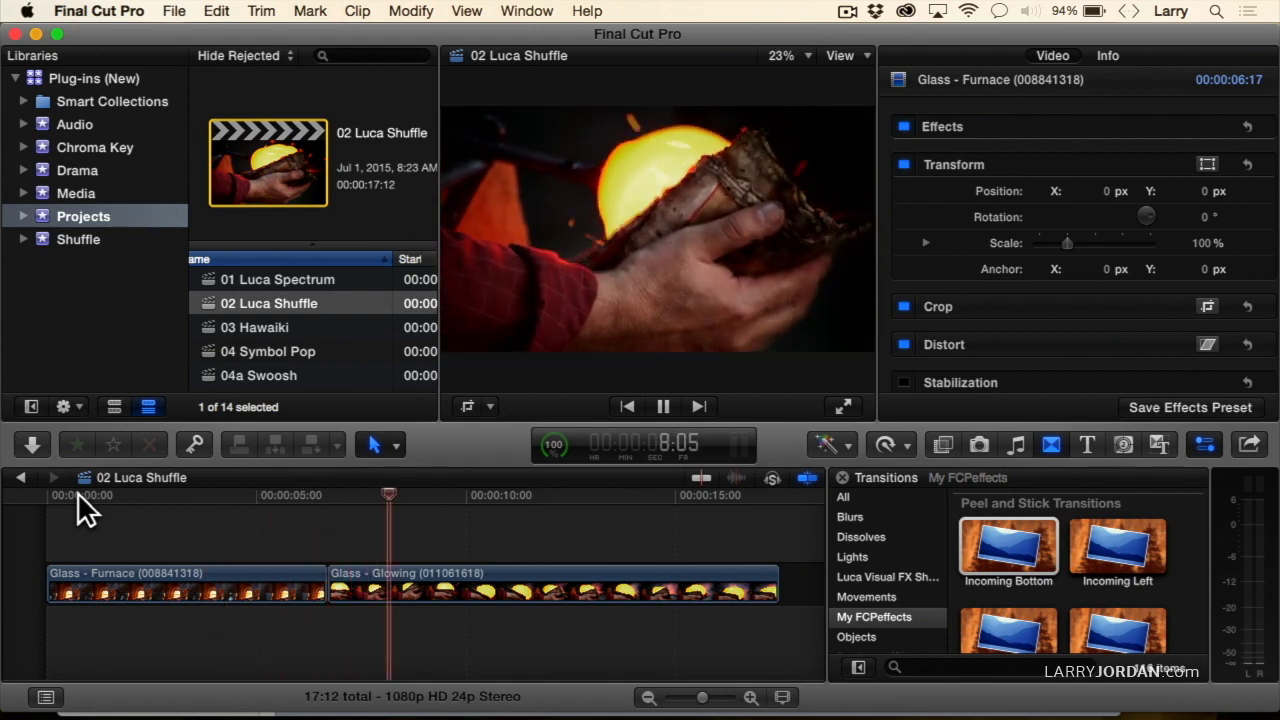
key("space")
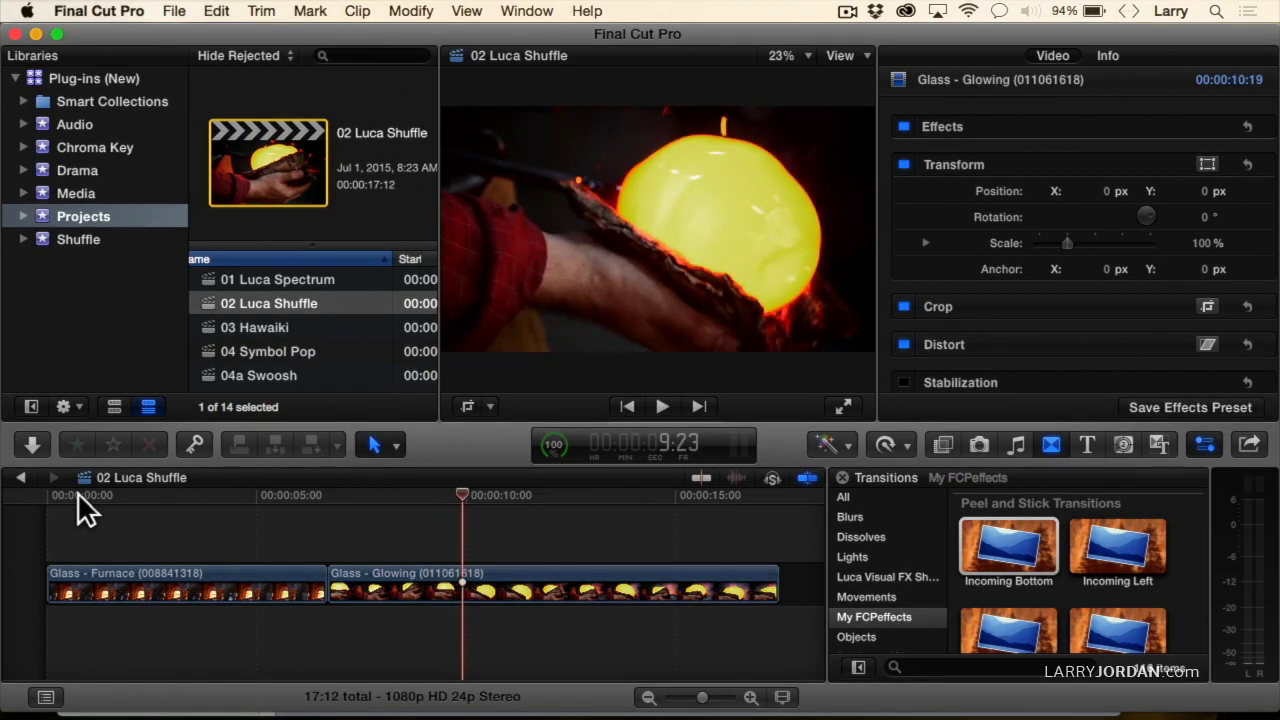
key("ctrl+super+1")
left_click_drag(255, 492, 326, 510)
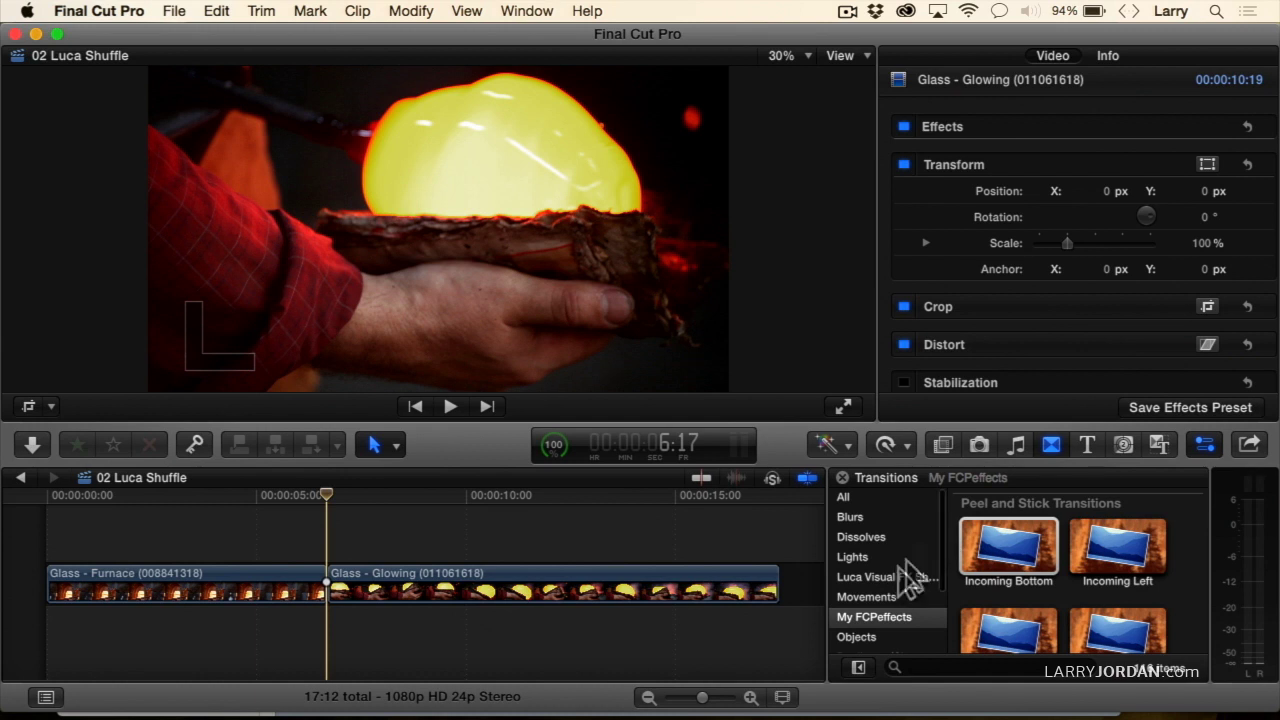
Put the Luca Visual FX Shuffle Left To Right transition on the cut with a 3:00 duration.
left_click(1053, 446)
left_click(1053, 446)
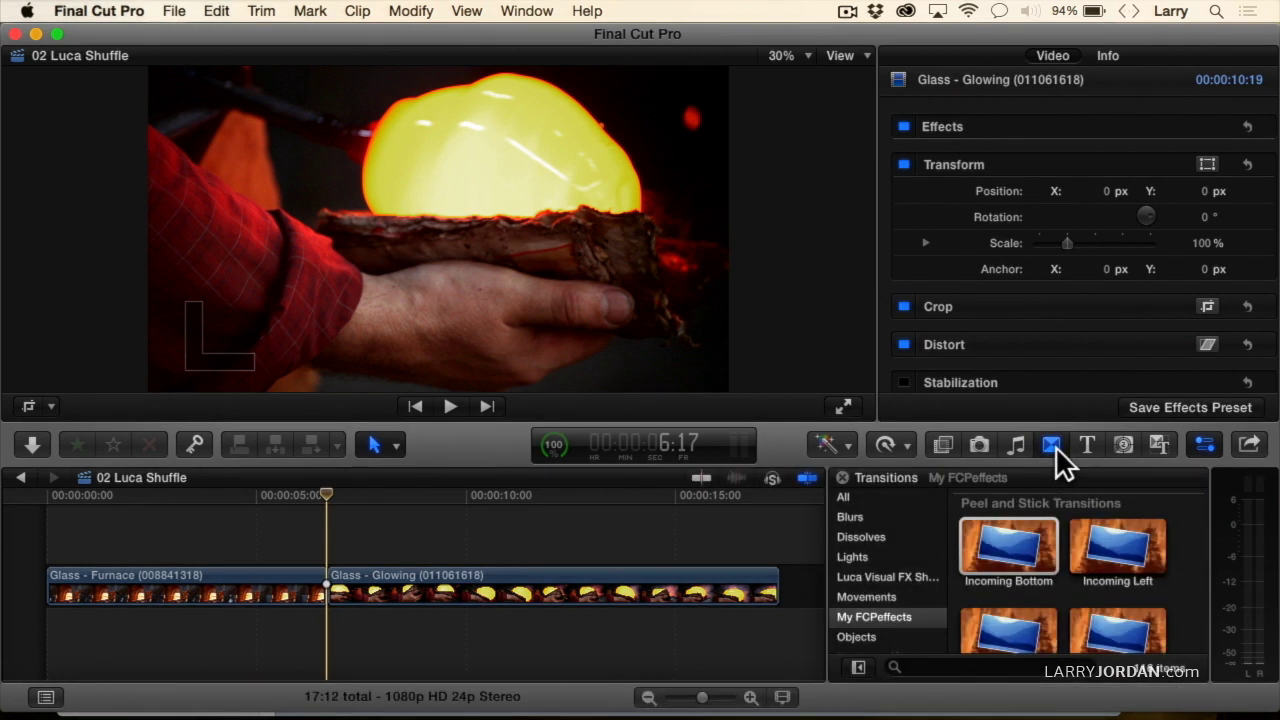
left_click(855, 577)
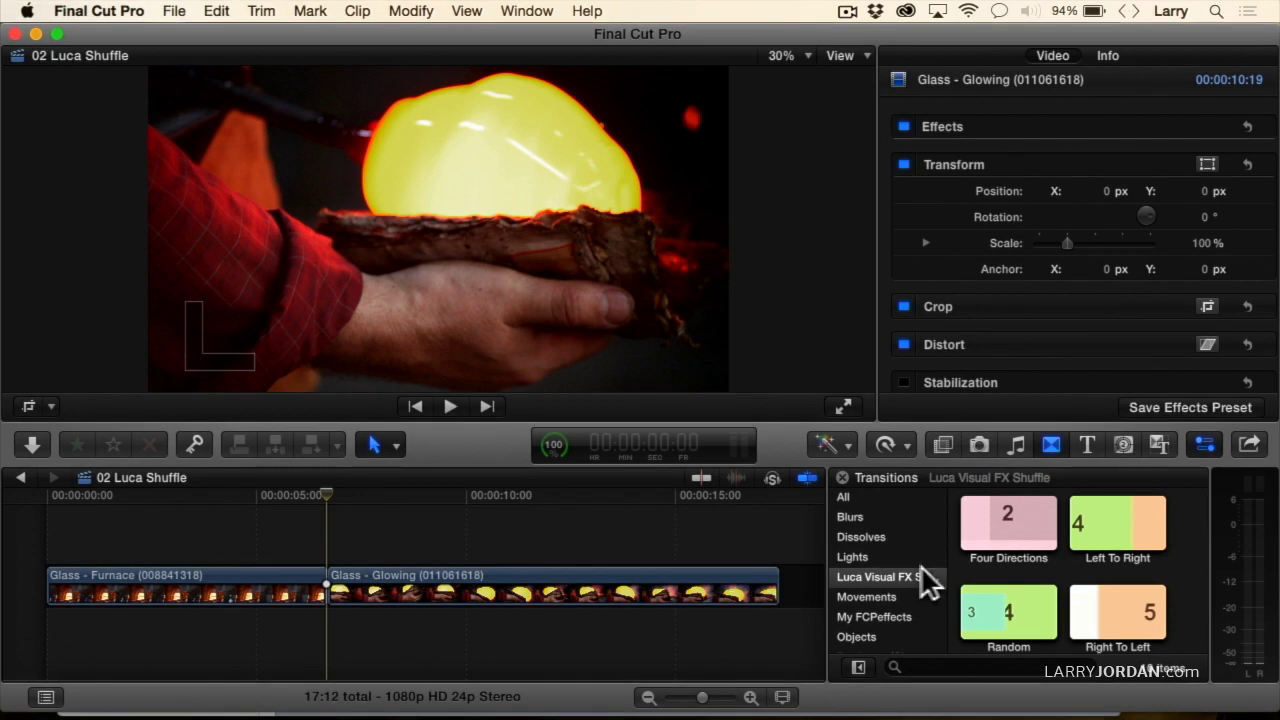
left_click_drag(1148, 512, 322, 578)
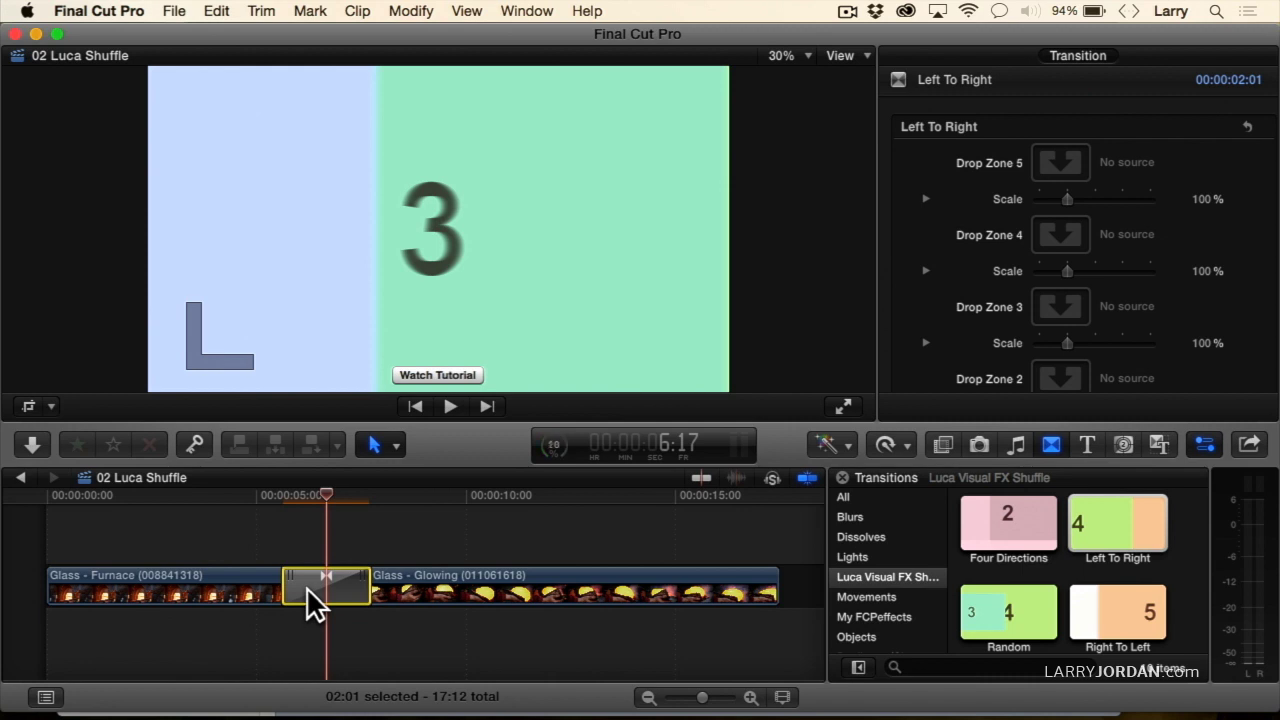
type("300")
key("Return")
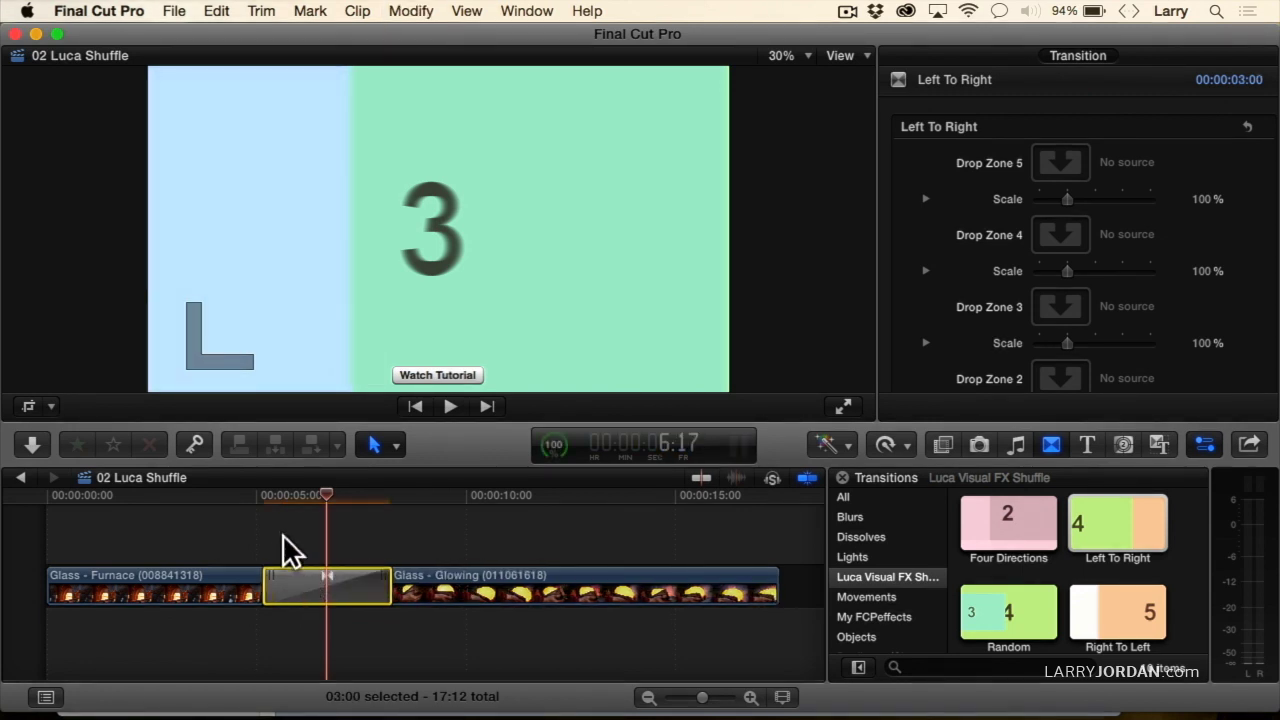
Reselect the transition and show the libraries and browser again.
left_click(226, 509)
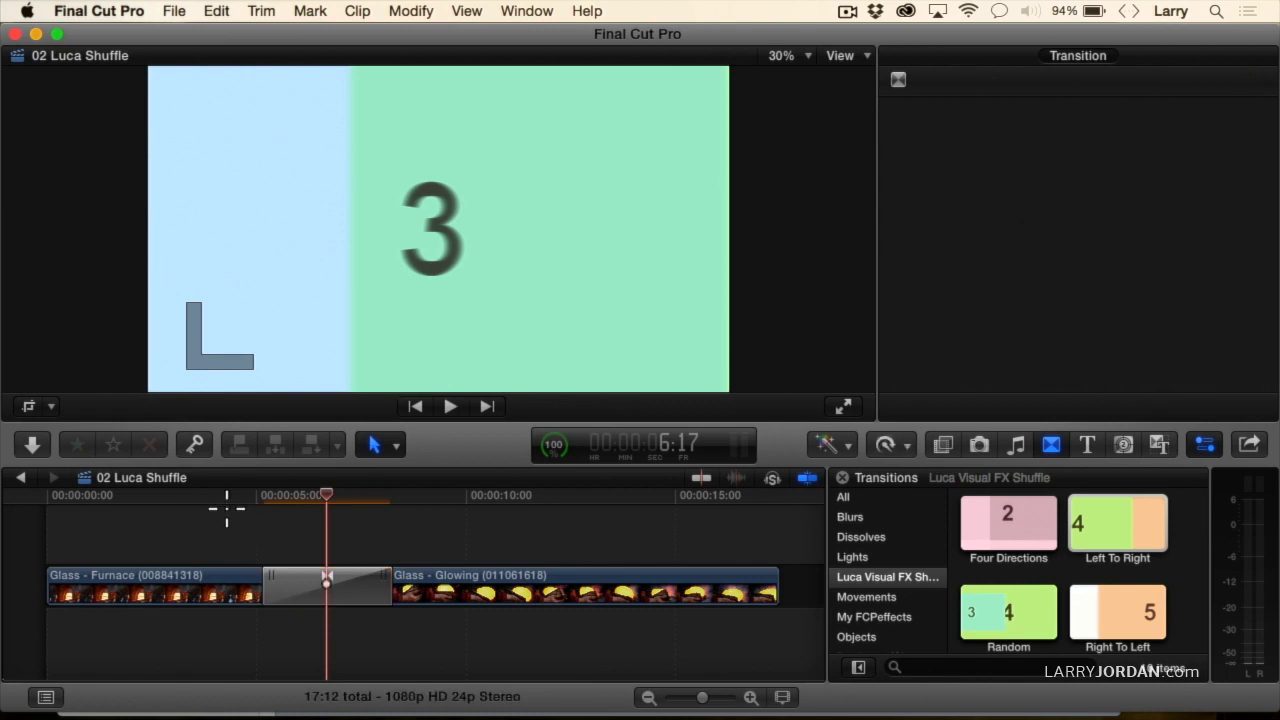
left_click(302, 594)
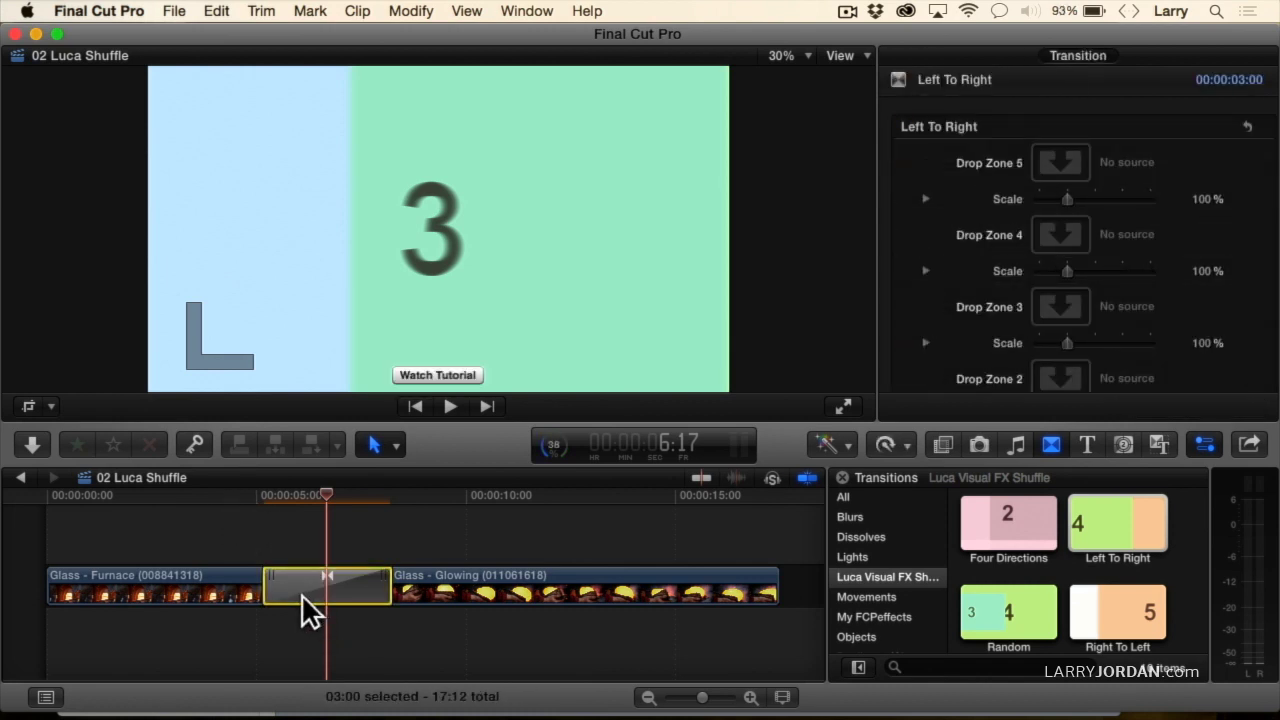
key("ctrl+super+1")
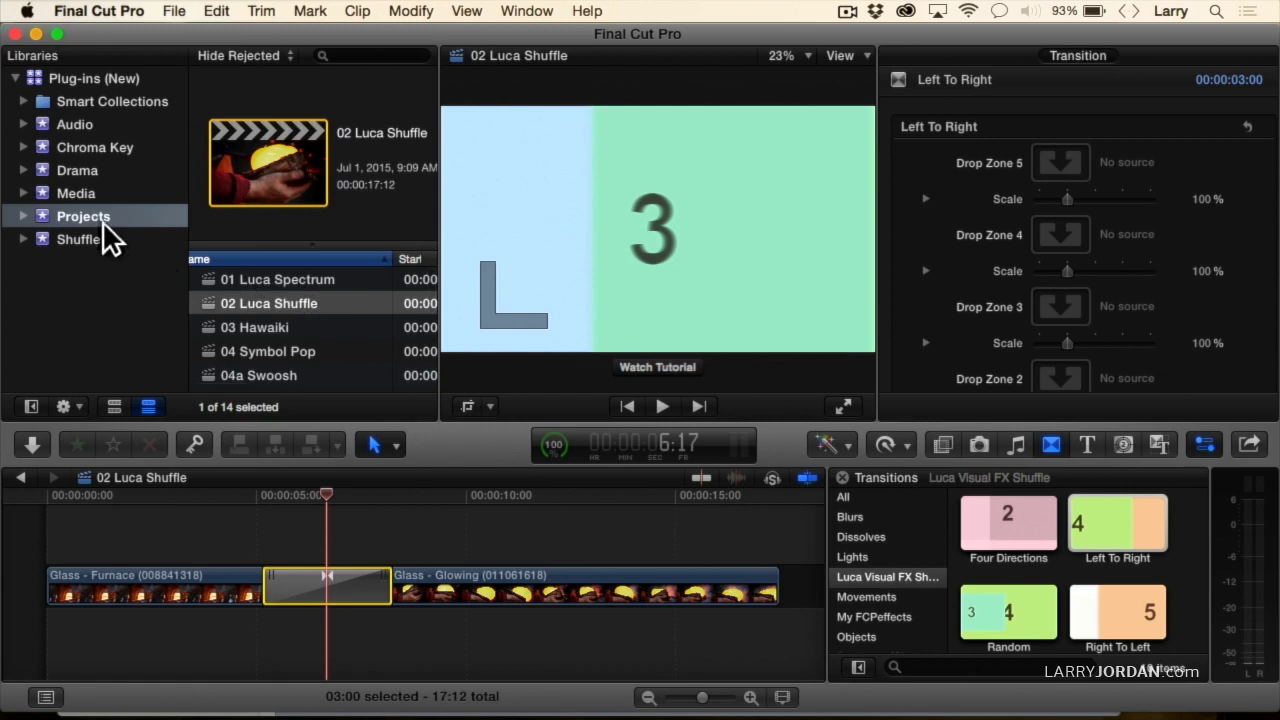
Select the transition and assign the Finished clip to Drop Zone 5.
left_click(100, 238)
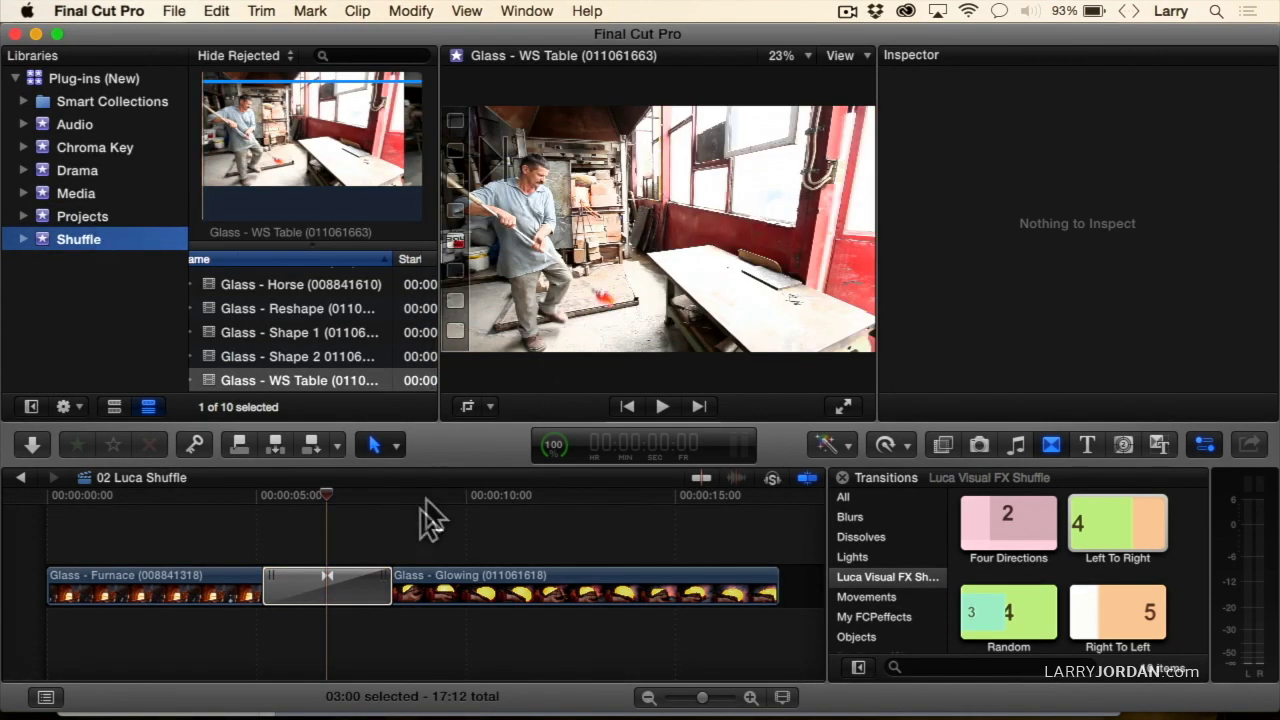
left_click(370, 585)
scroll(1155, 183, "down", 2)
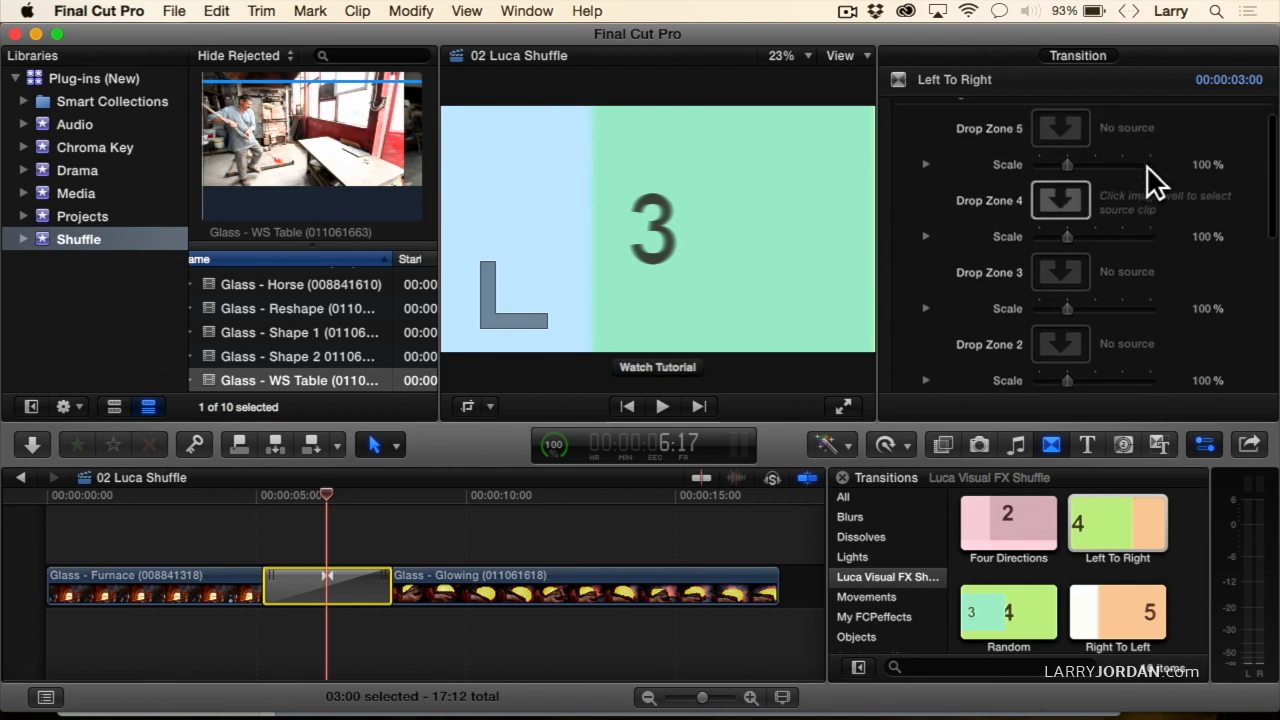
scroll(1155, 183, "up", 1)
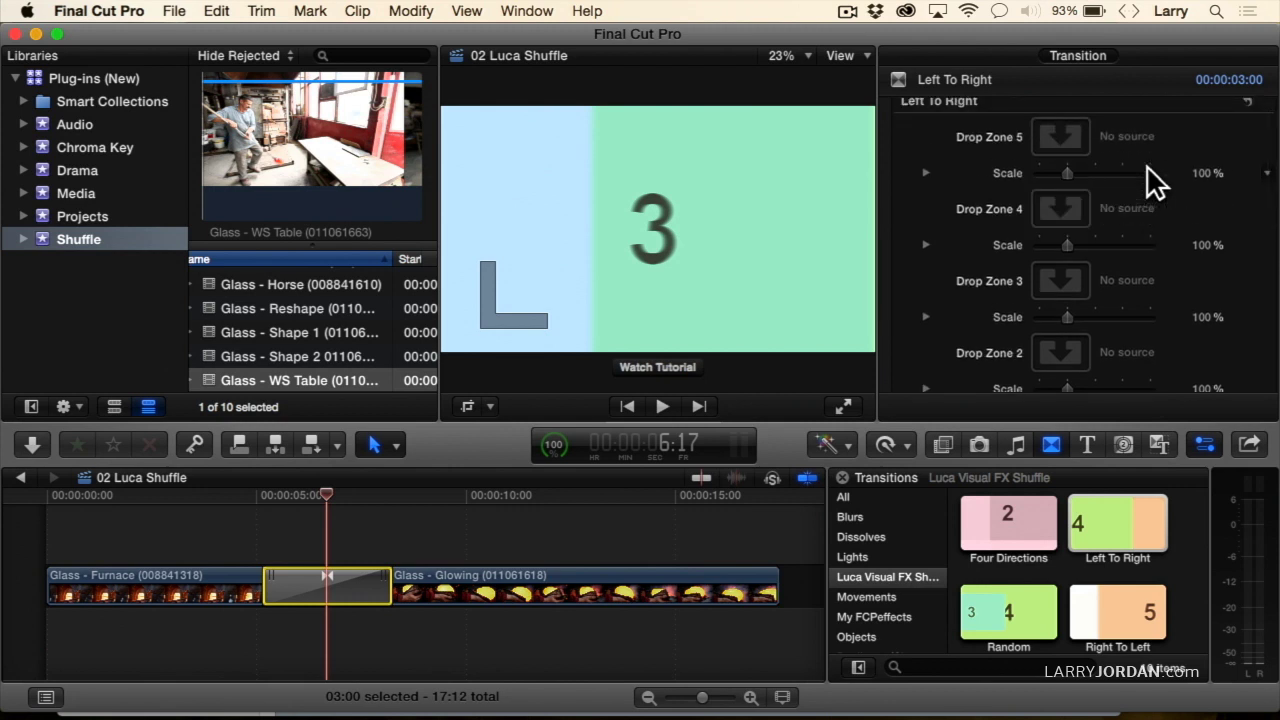
left_click(1067, 137)
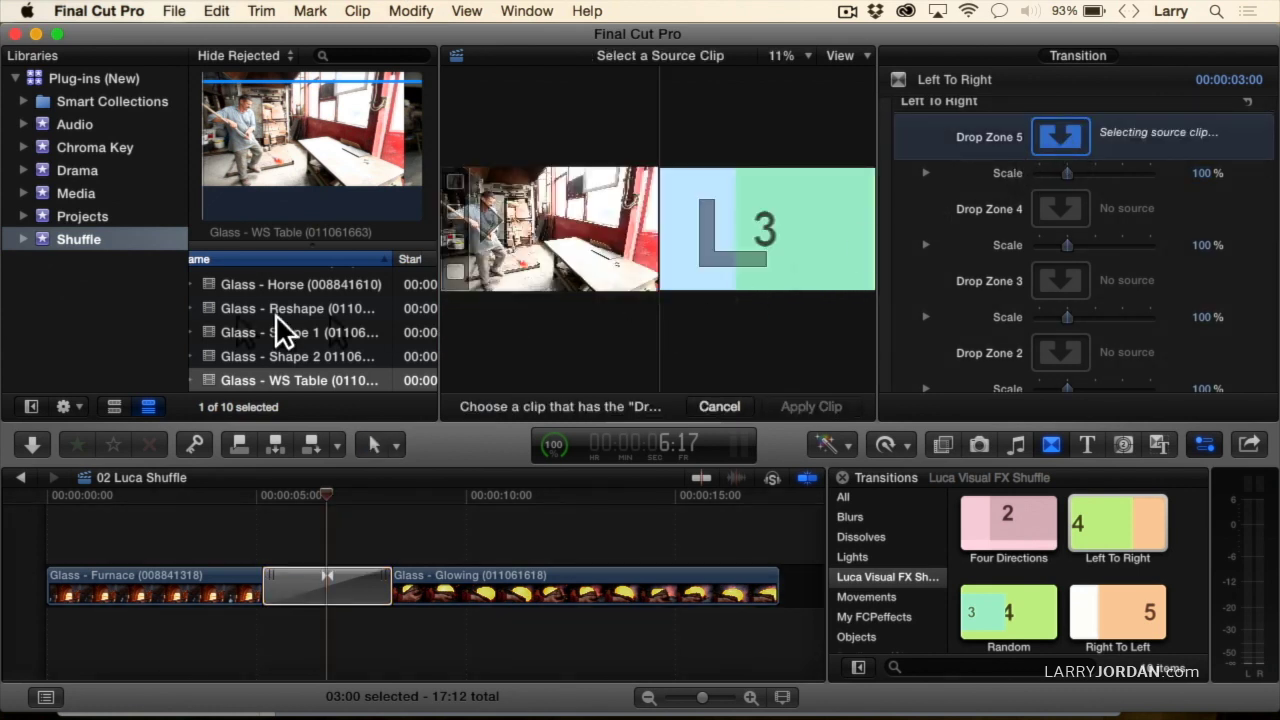
scroll(222, 310, "up", 5)
scroll(222, 310, "right", 2)
scroll(220, 305, "left", 2)
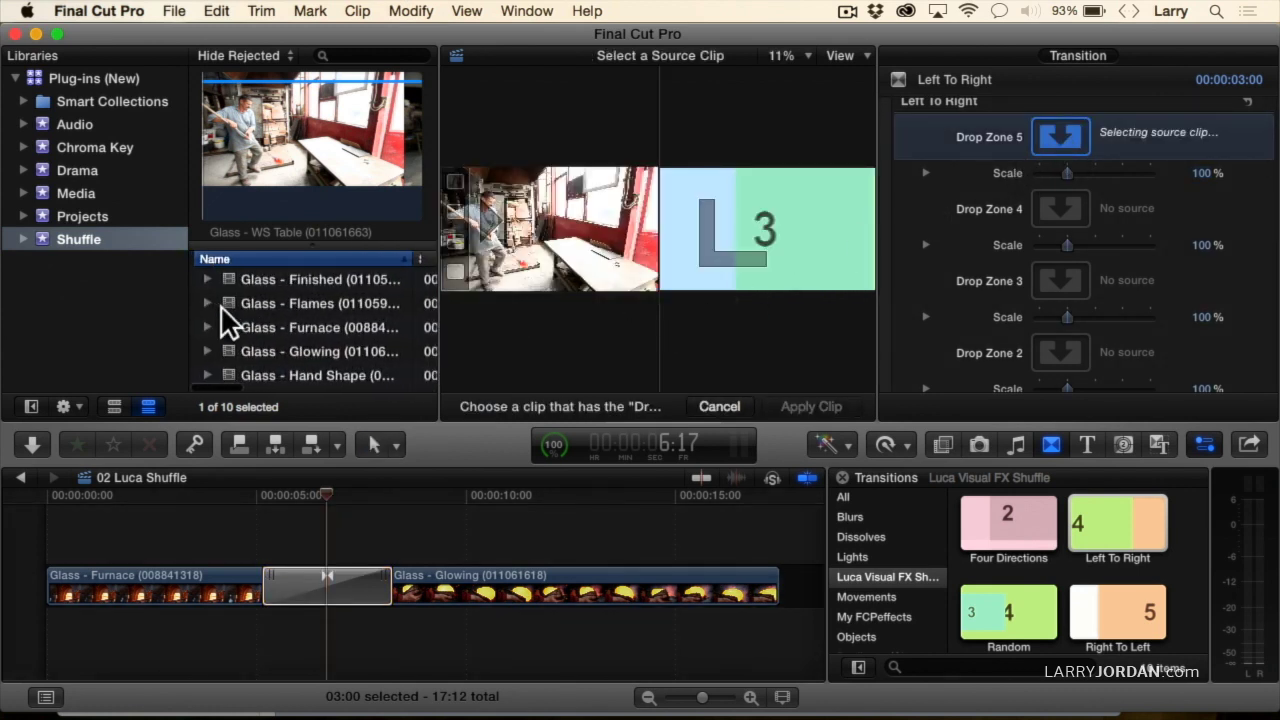
left_click(220, 305)
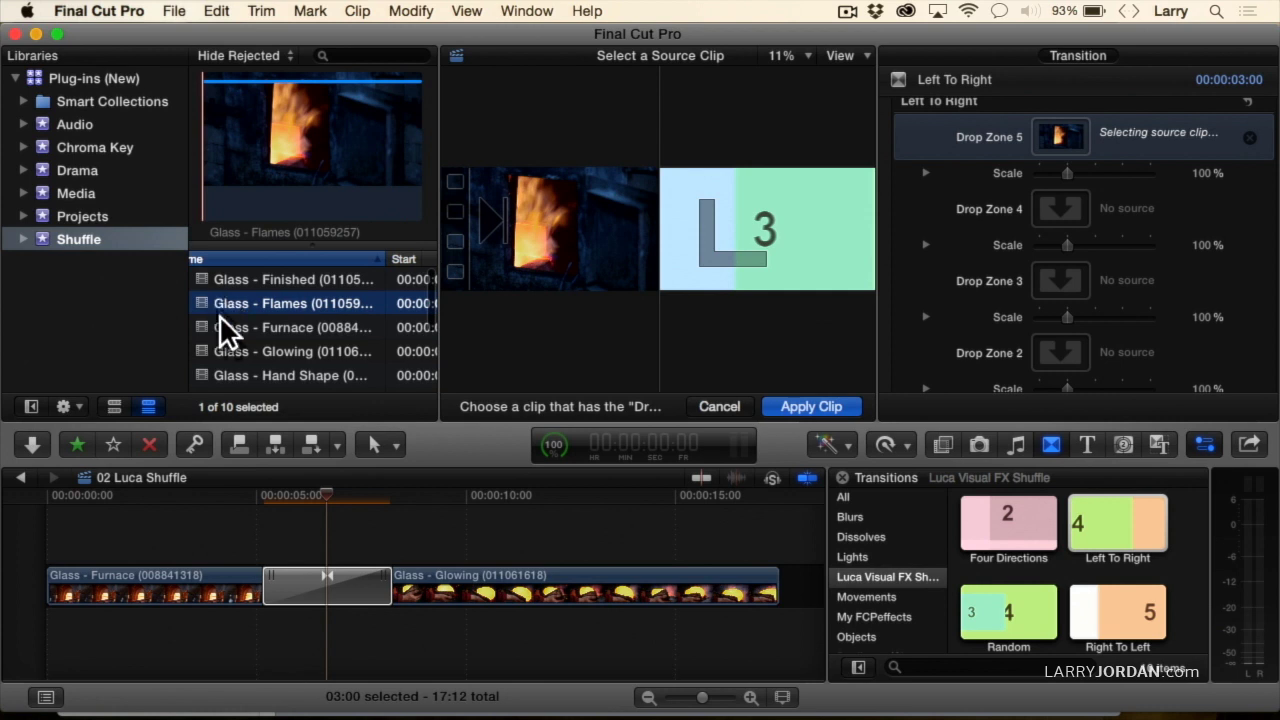
left_click(232, 279)
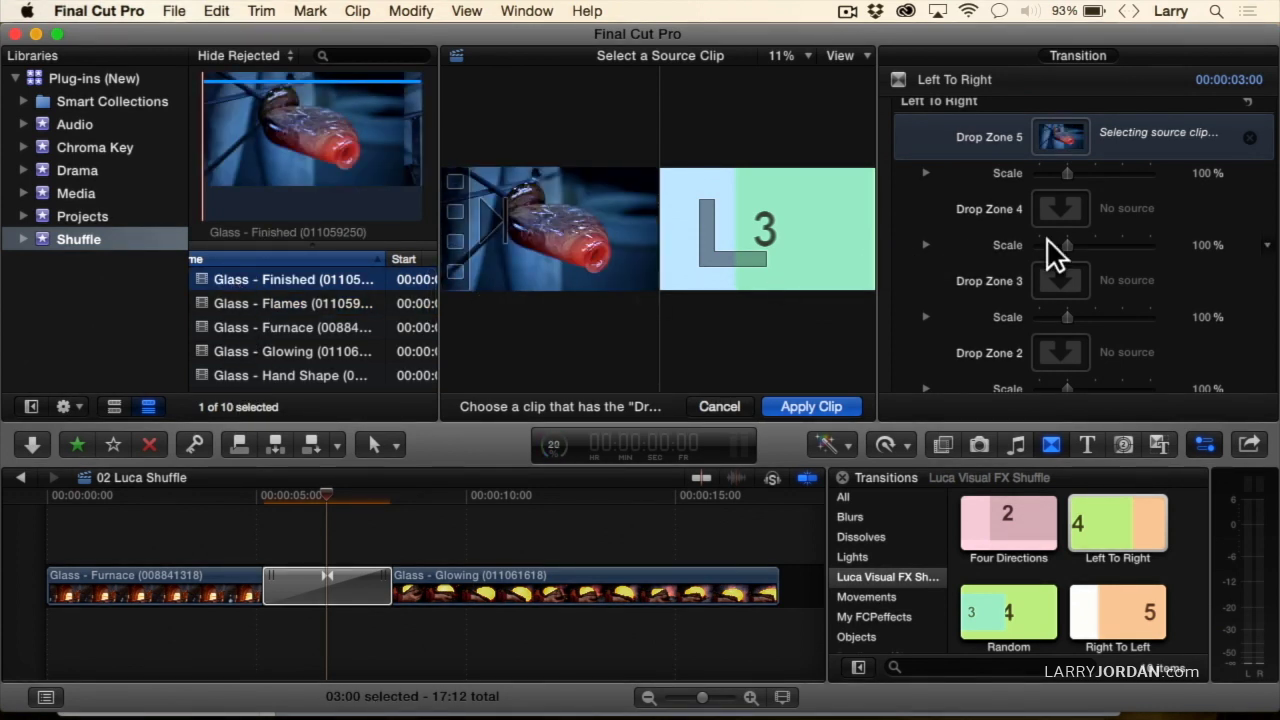
Assign the Hand Shape clip to Drop Zone 4 and the Horse clip to Drop Zone 3.
left_click(1049, 210)
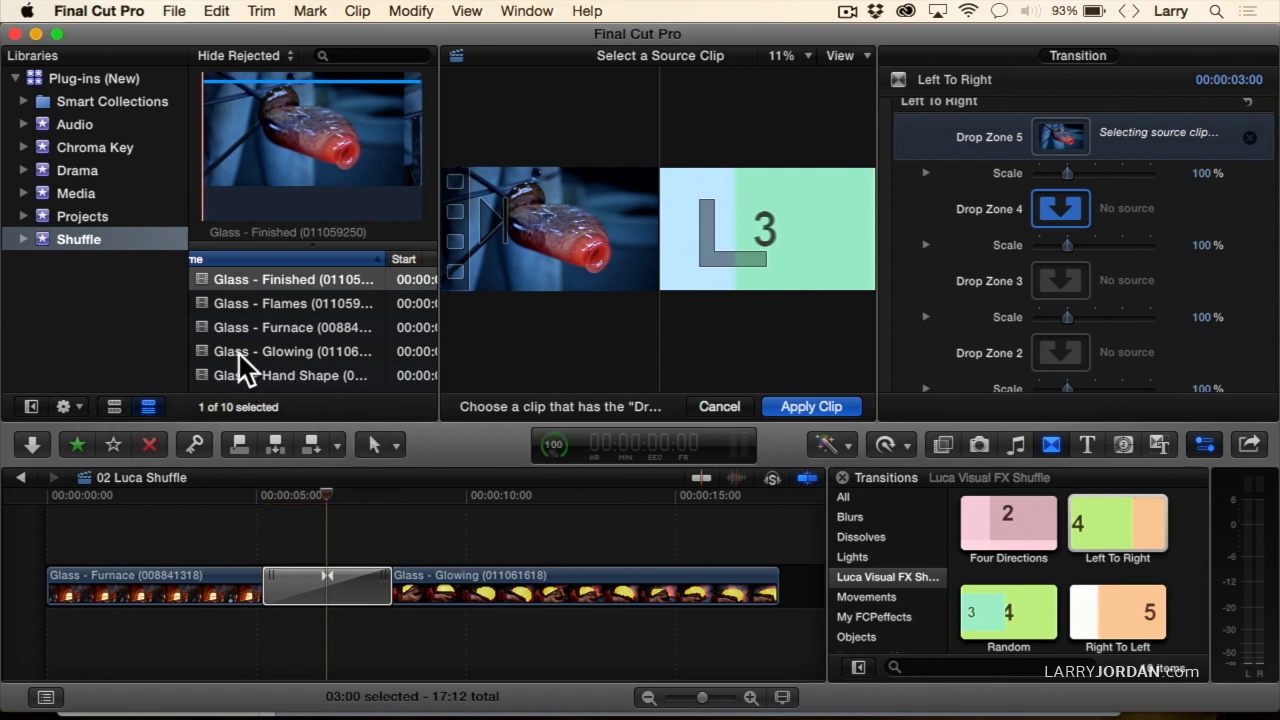
left_click(237, 369)
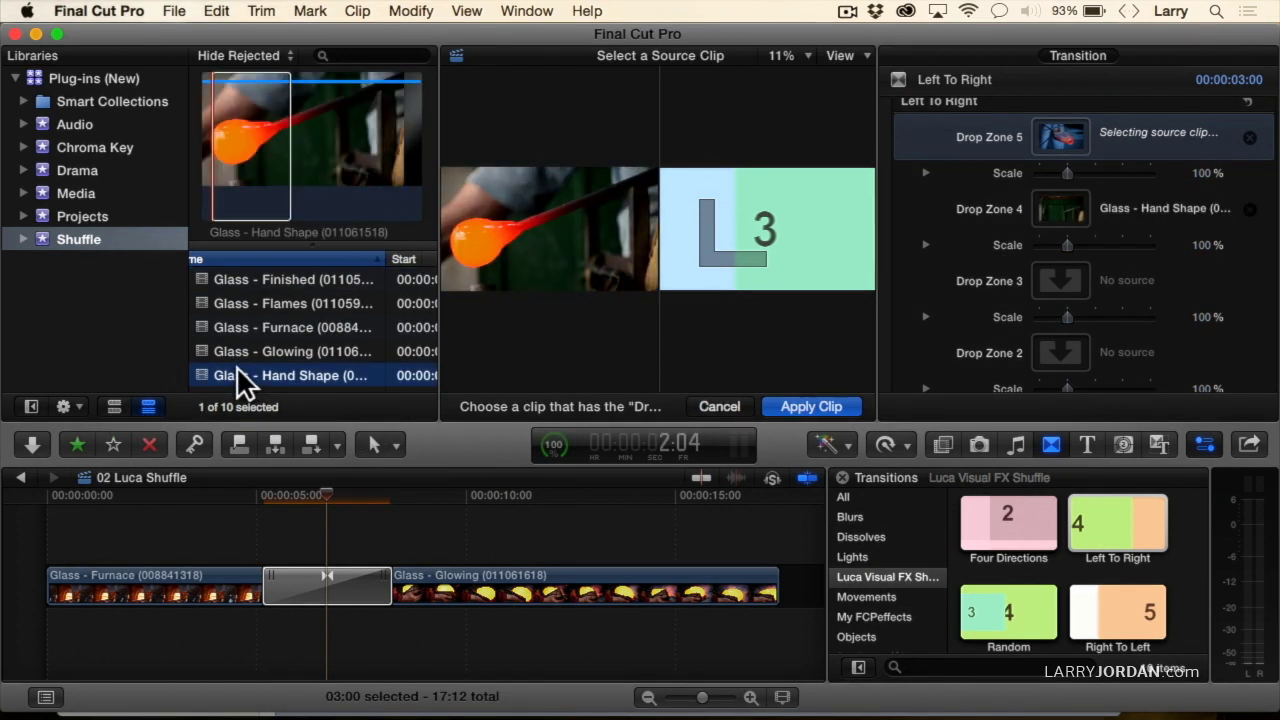
left_click(1062, 282)
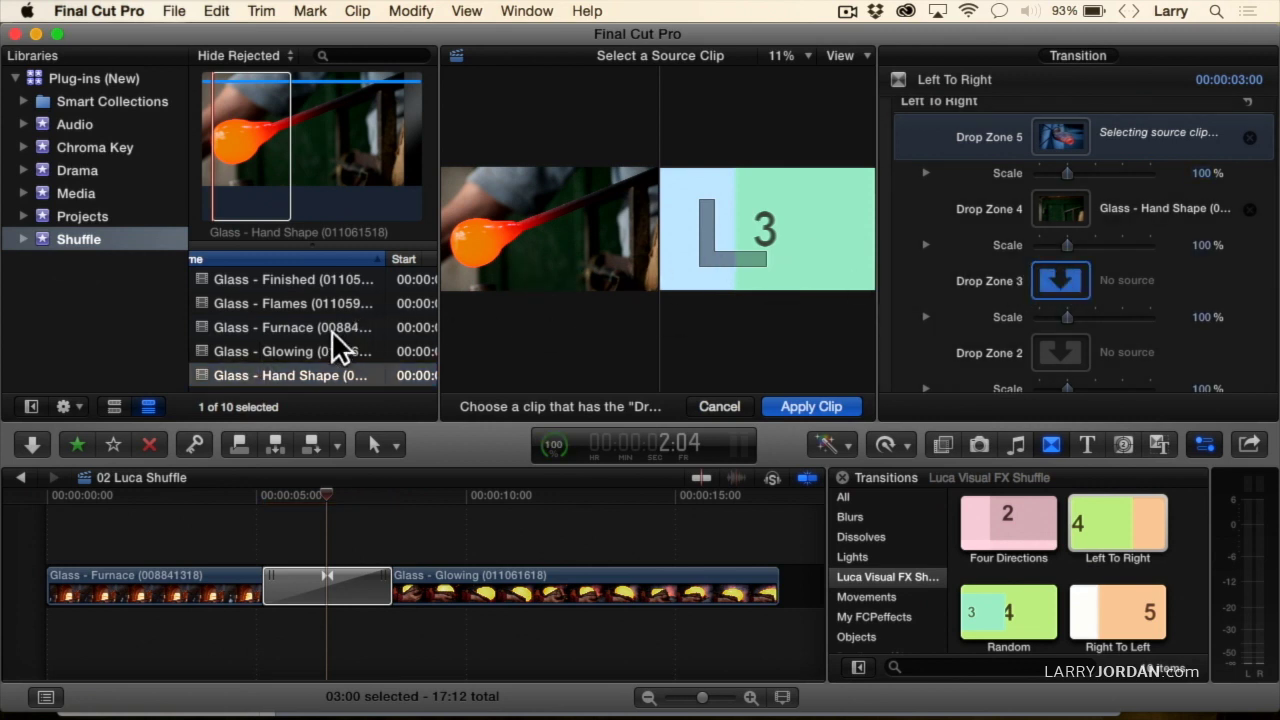
scroll(340, 308, "down", 3)
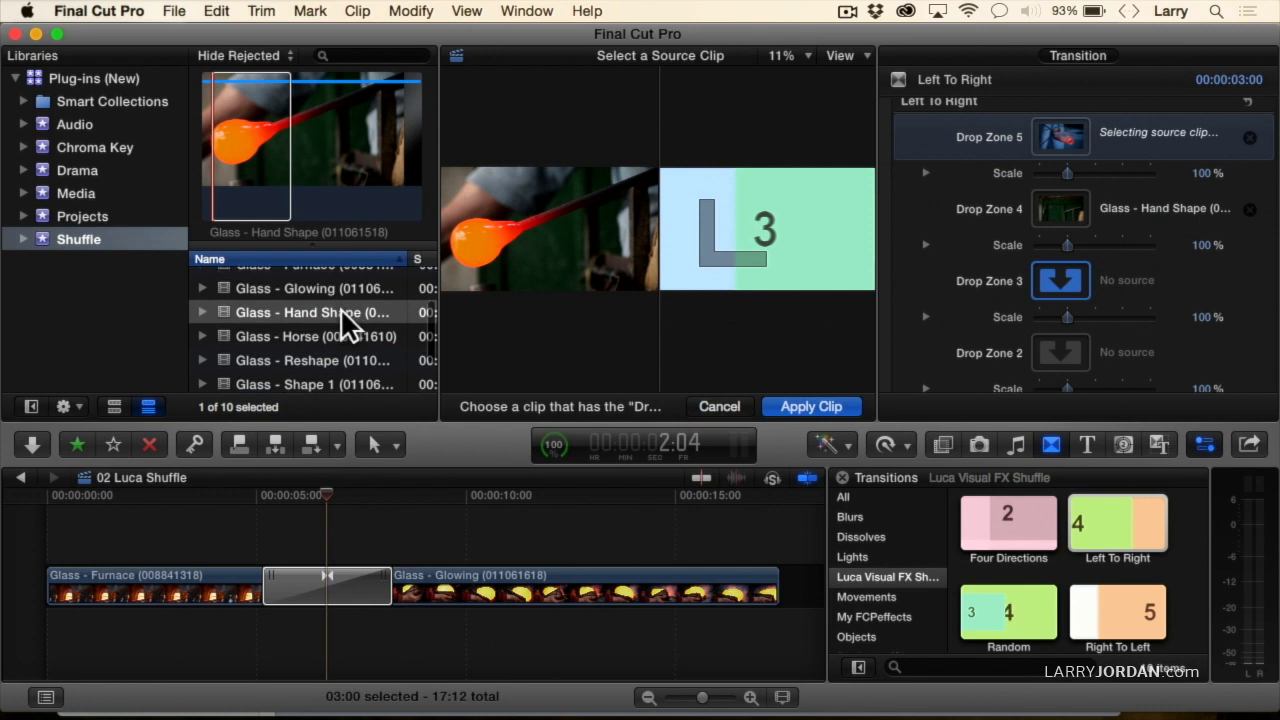
left_click(320, 338)
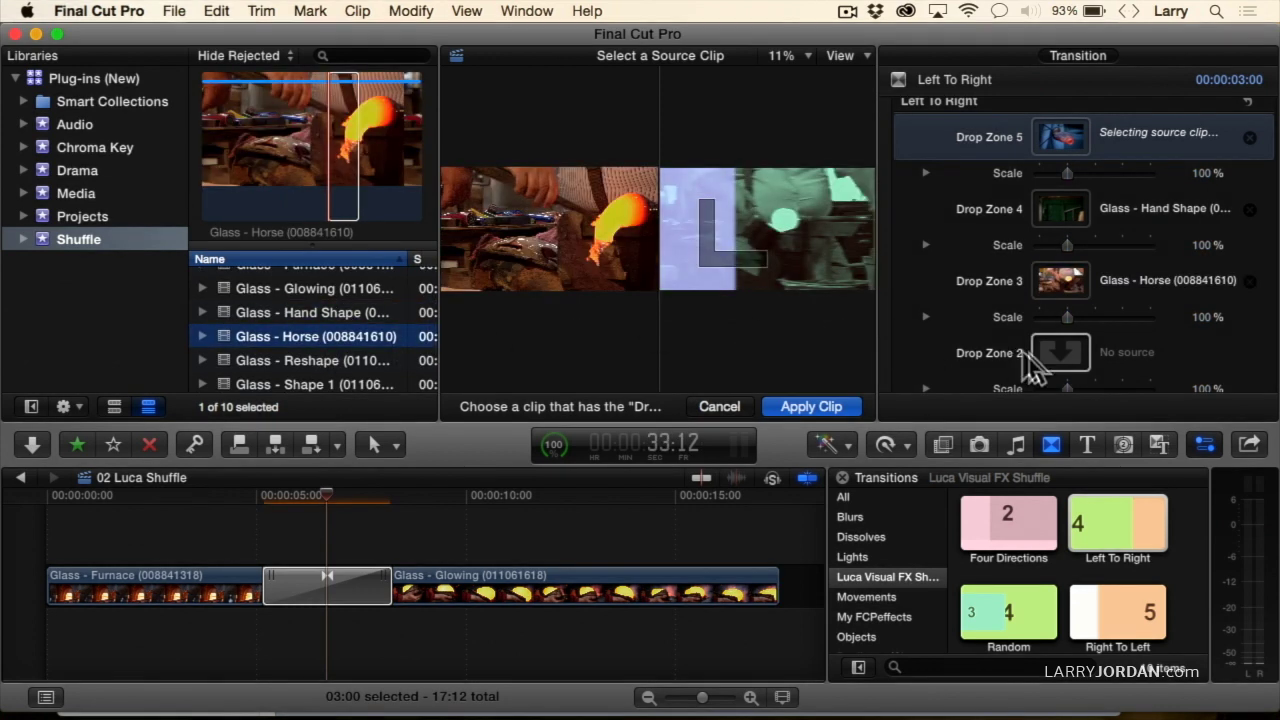
Assign Reshape to Drop Zone 2 and apply WS Table to Drop Zone 1.
left_click(1055, 358)
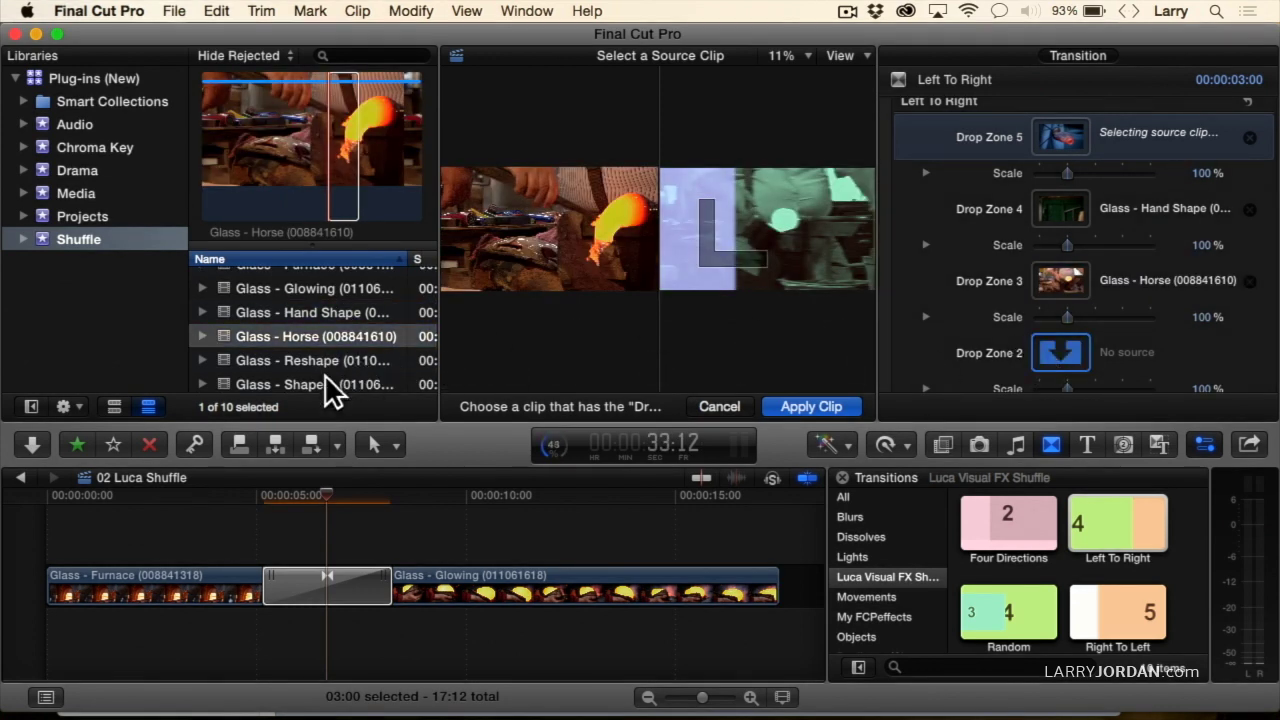
scroll(330, 389, "down", 2)
left_click(320, 336)
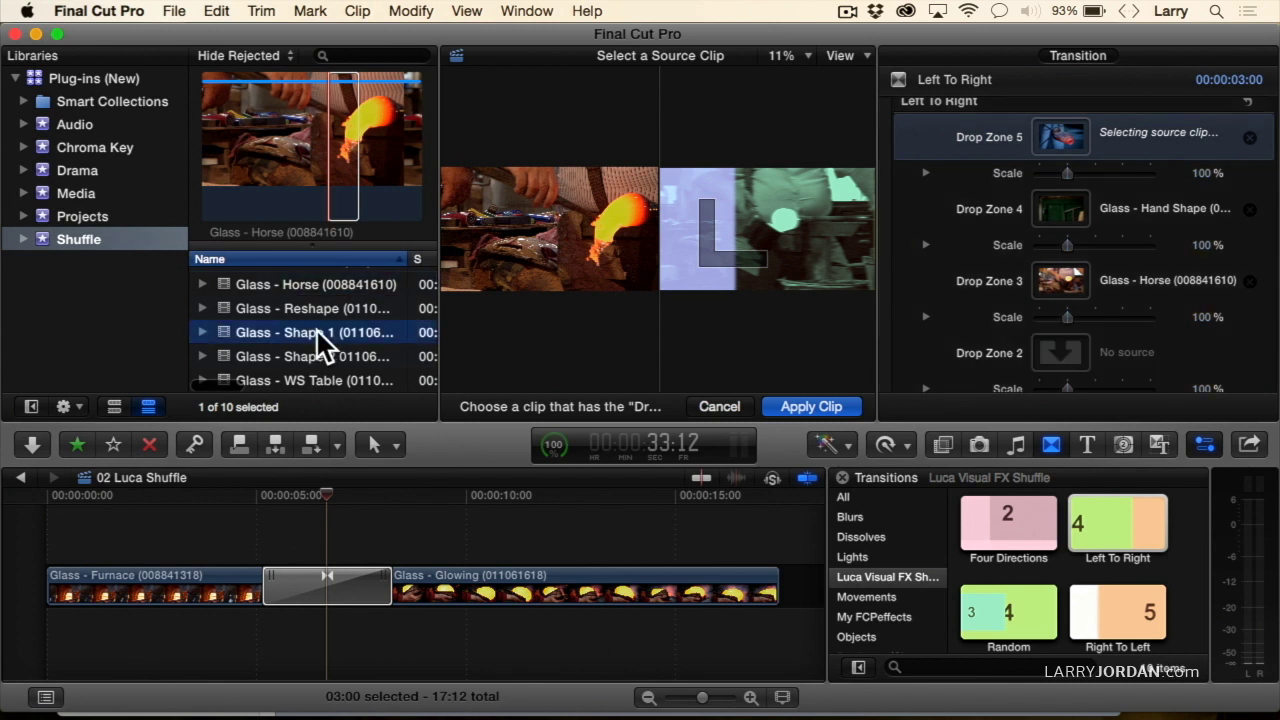
left_click(308, 358)
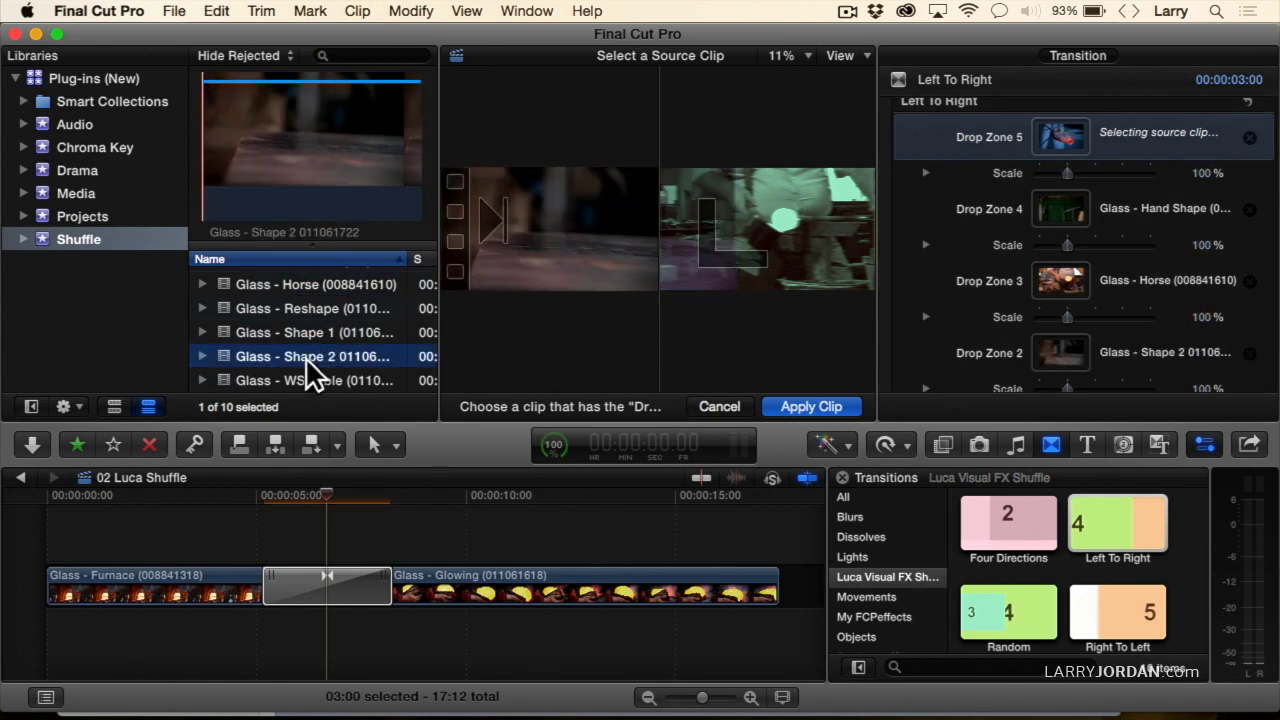
left_click(306, 310)
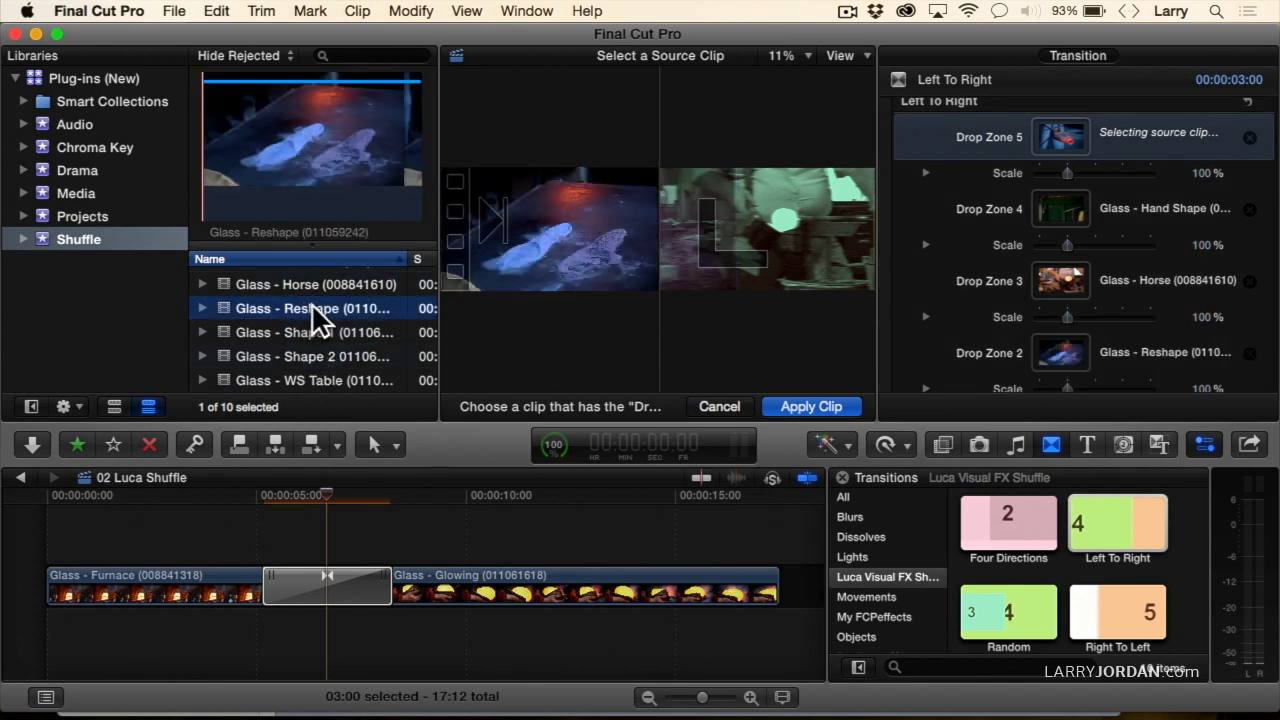
scroll(1010, 366, "down", 3)
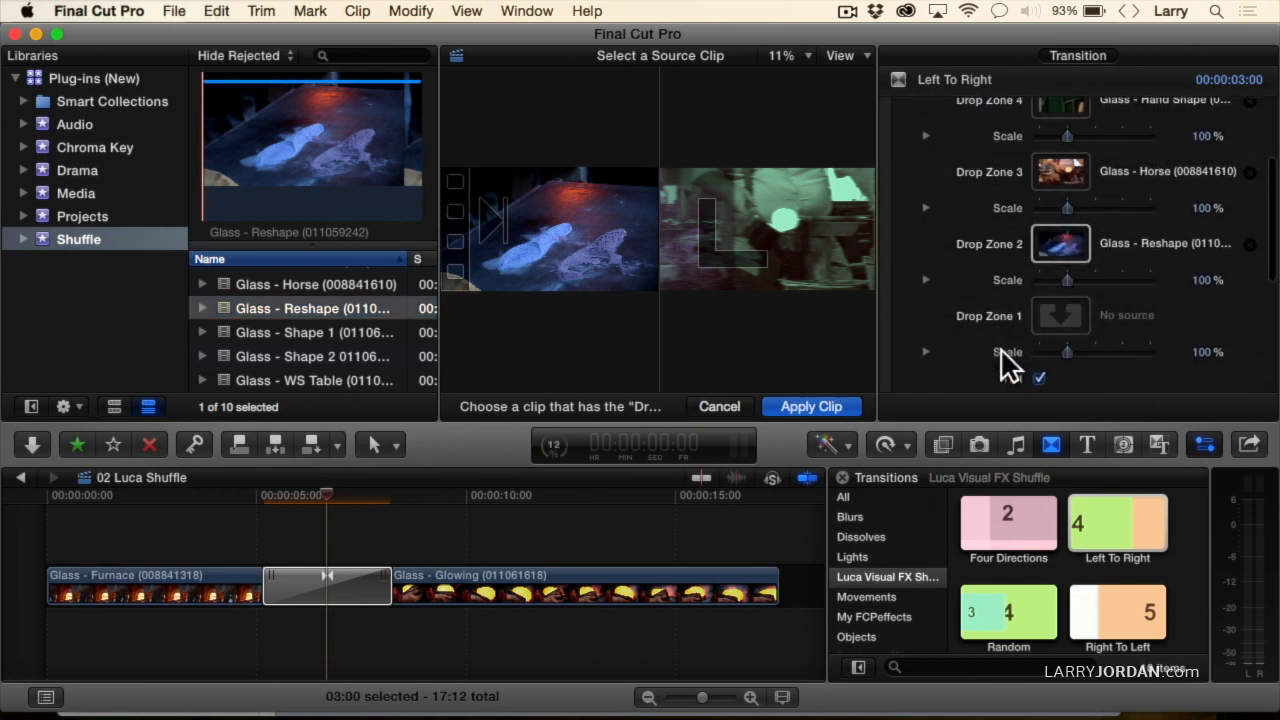
left_click(1045, 320)
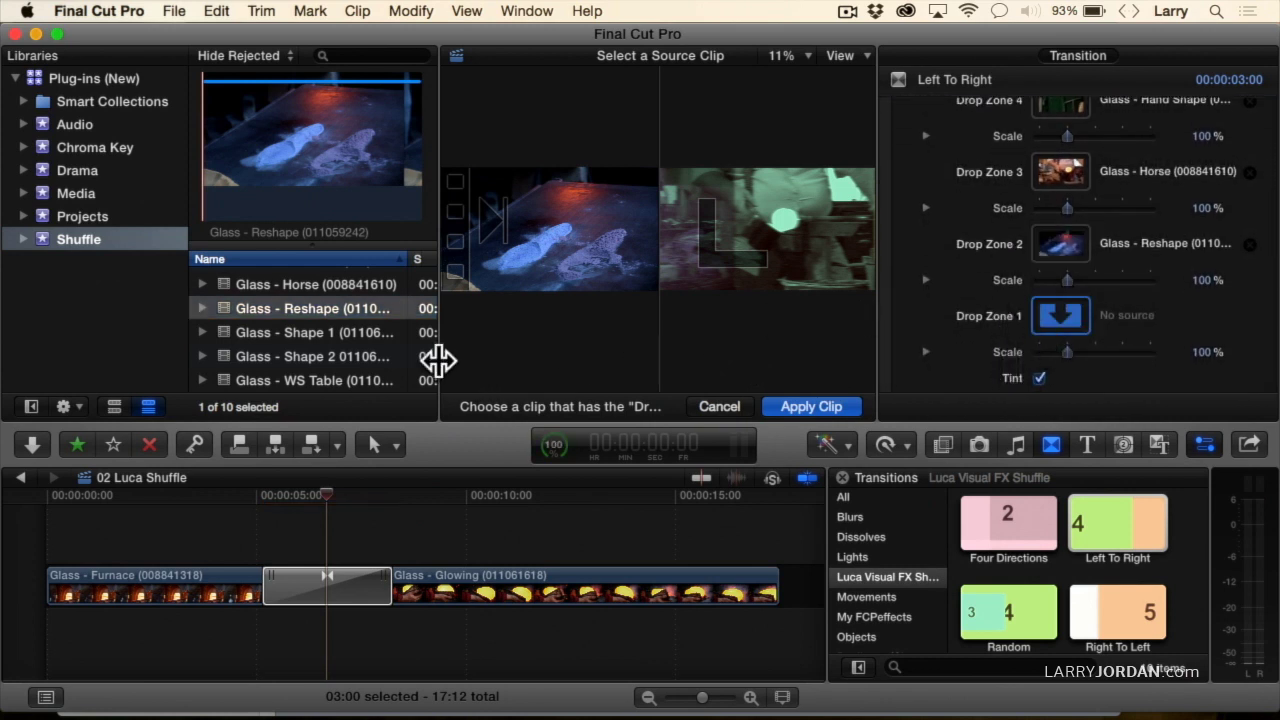
left_click(338, 380)
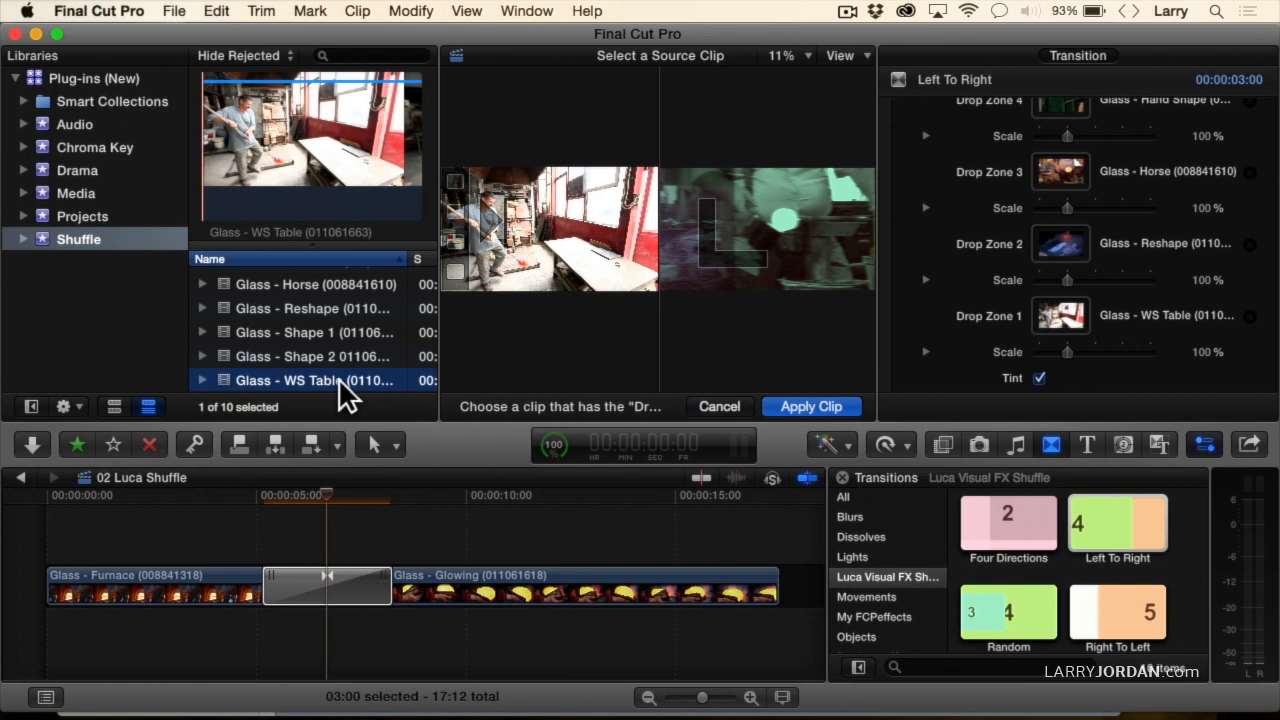
left_click(805, 406)
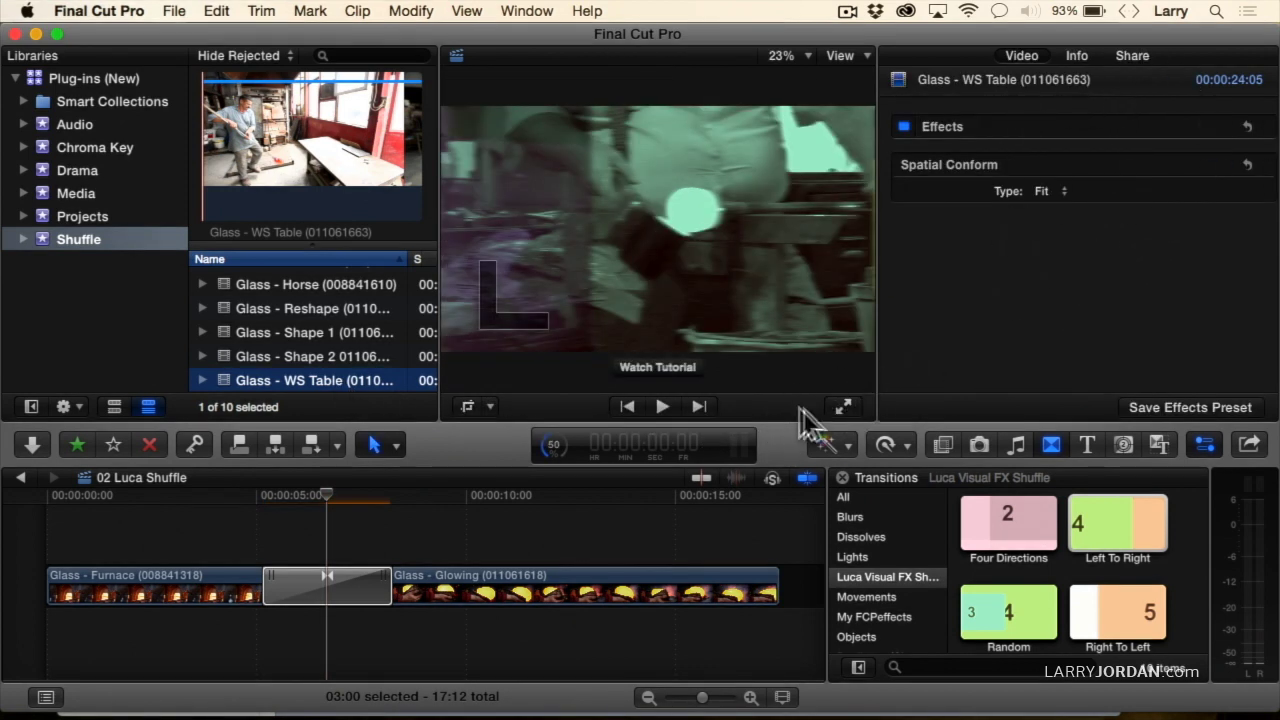
Play through the transition from the Furnace clip to preview the filled drop zones.
left_click(200, 510)
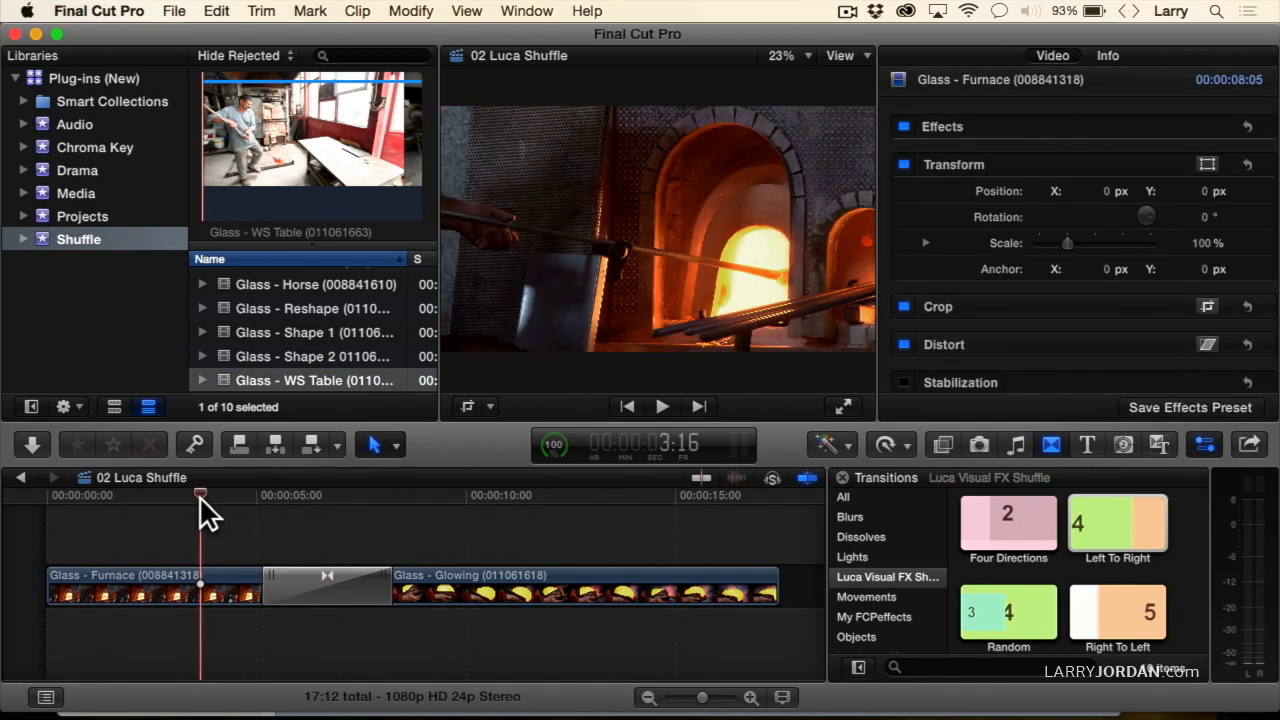
key("space")
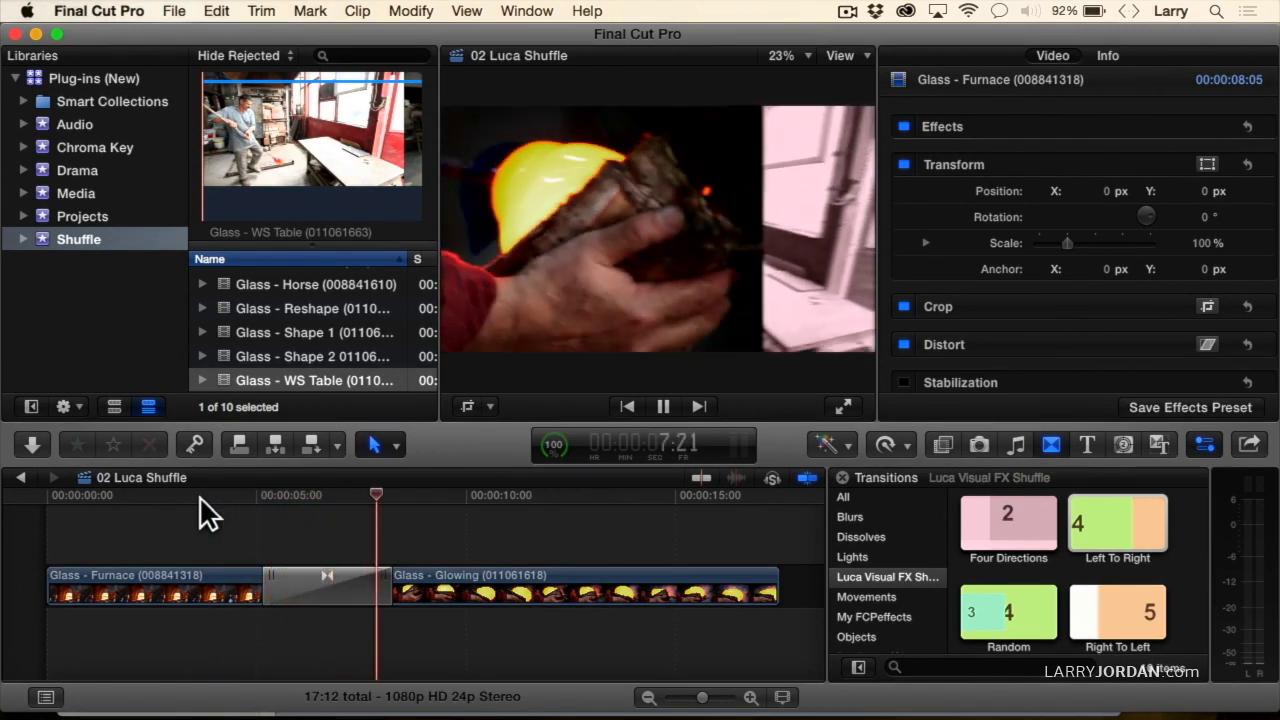
key("space")
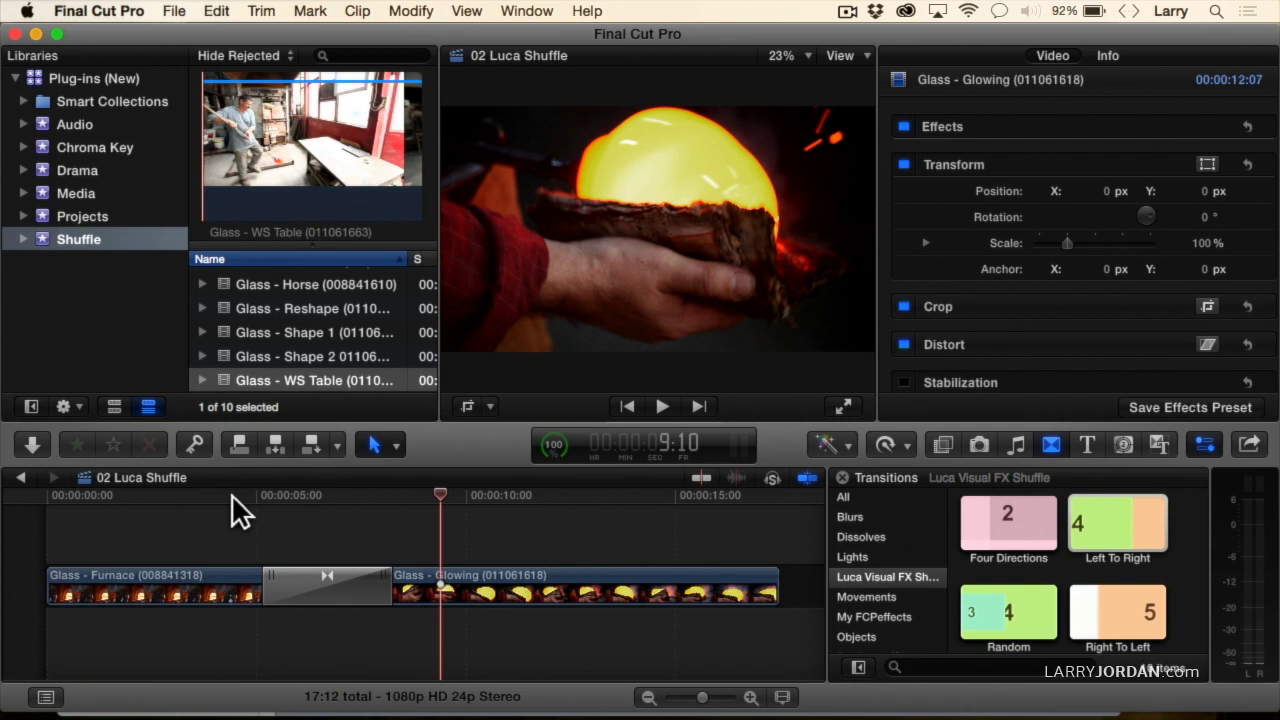
Change the Left To Right transition duration from 3:00 to 2:00 and close the Precision Editor.
left_click(319, 588)
double_click(319, 588)
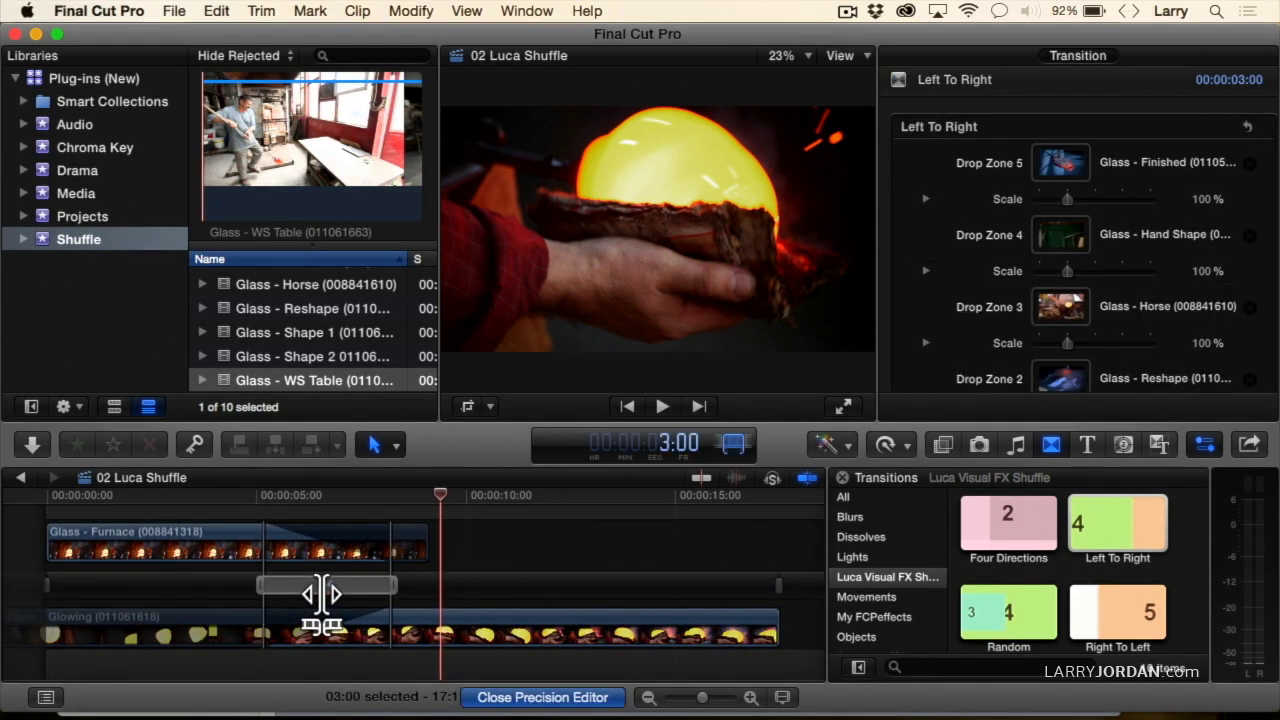
type("0")
key("Return")
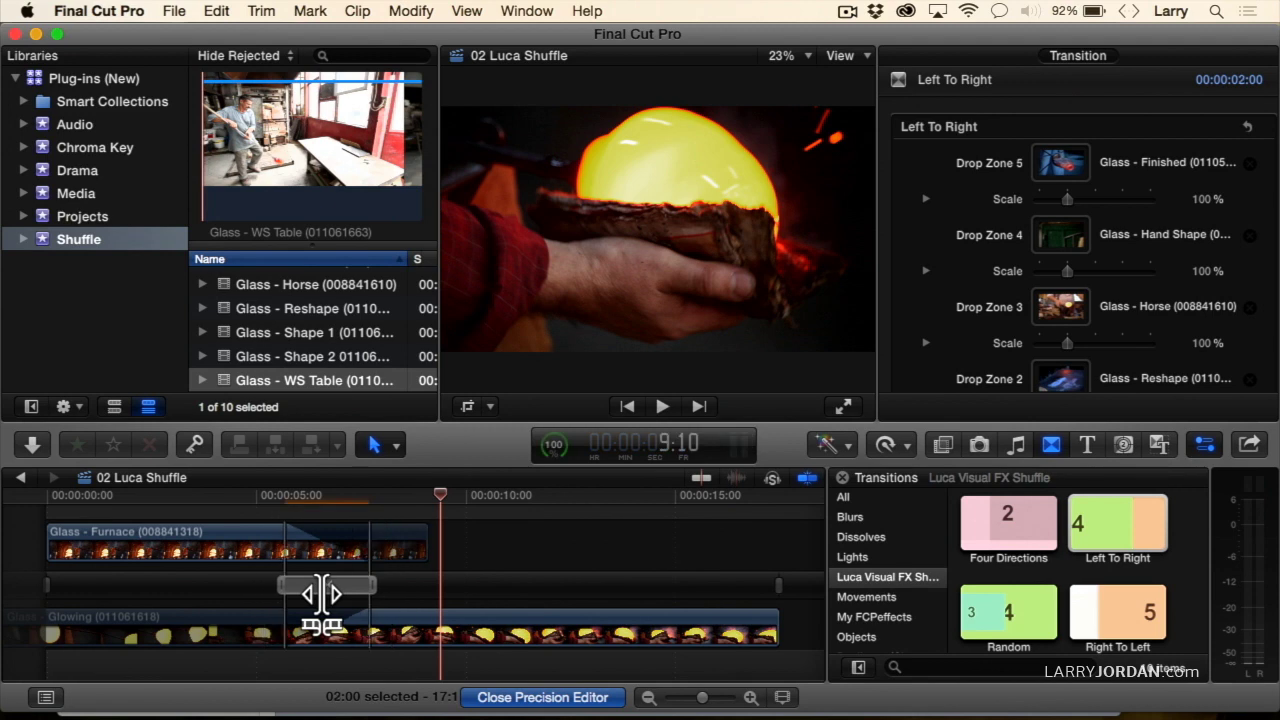
key("Escape")
left_click(243, 494)
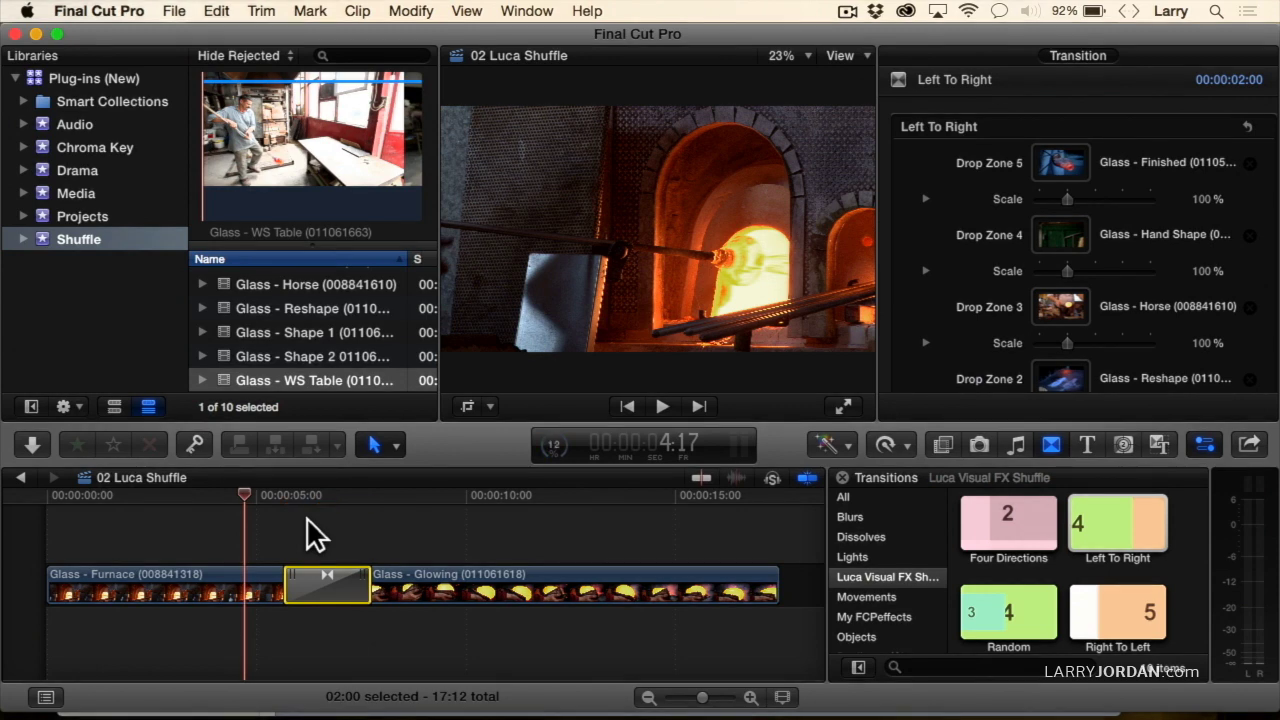
left_click(193, 495)
key("space")
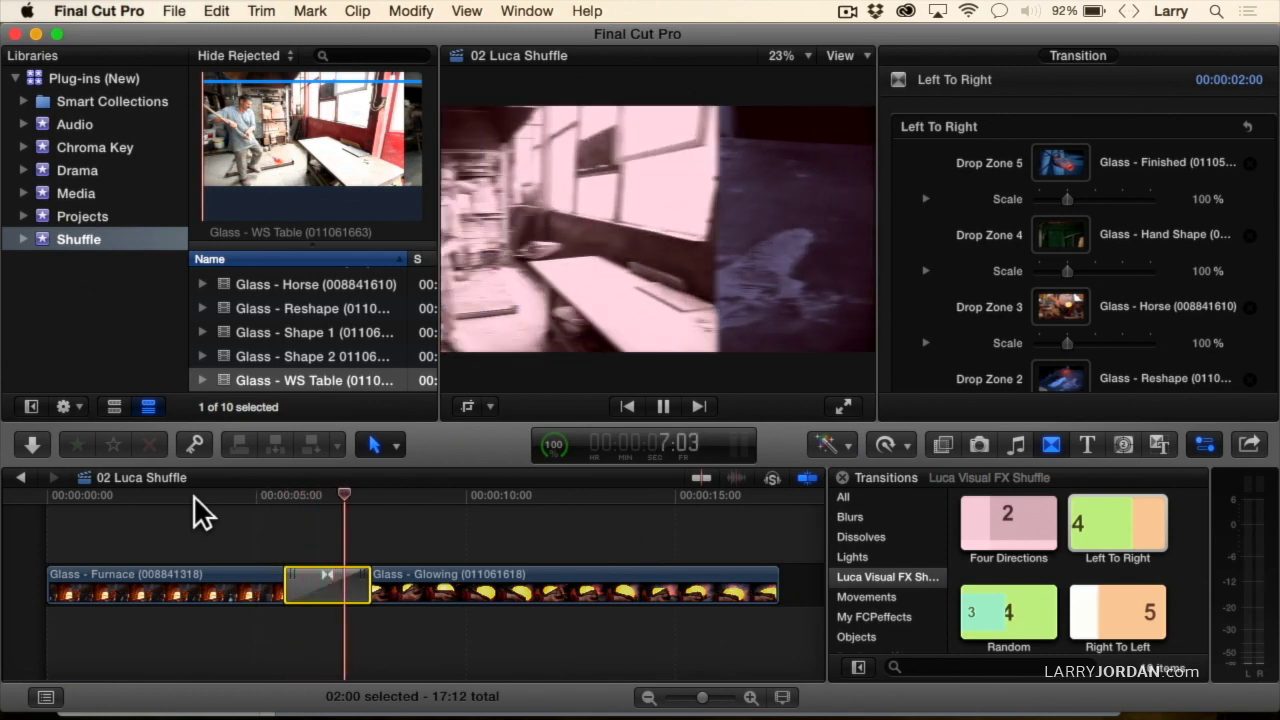
key("space")
left_click(244, 505)
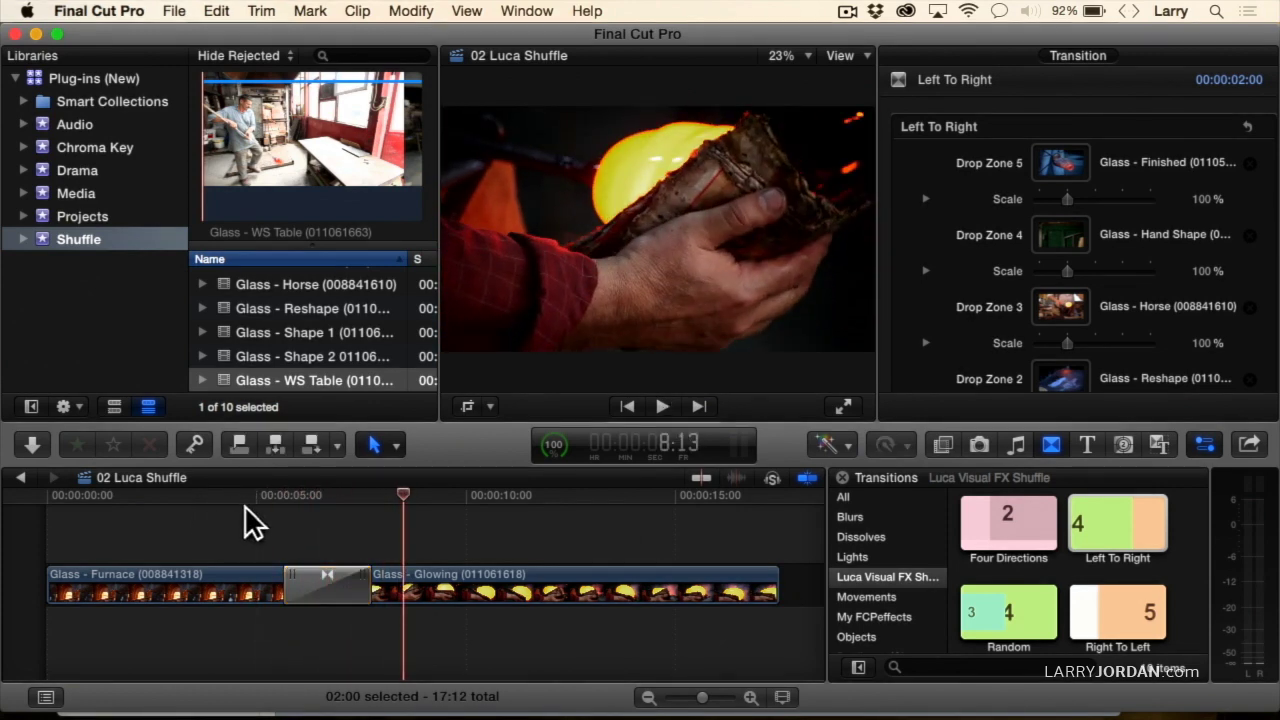
key("Right")
key("Right")
key("Right")
key("Right")
key("Right")
key("Right")
key("Right")
key("Right")
key("Right")
key("Right")
key("Right")
key("Right")
key("Right")
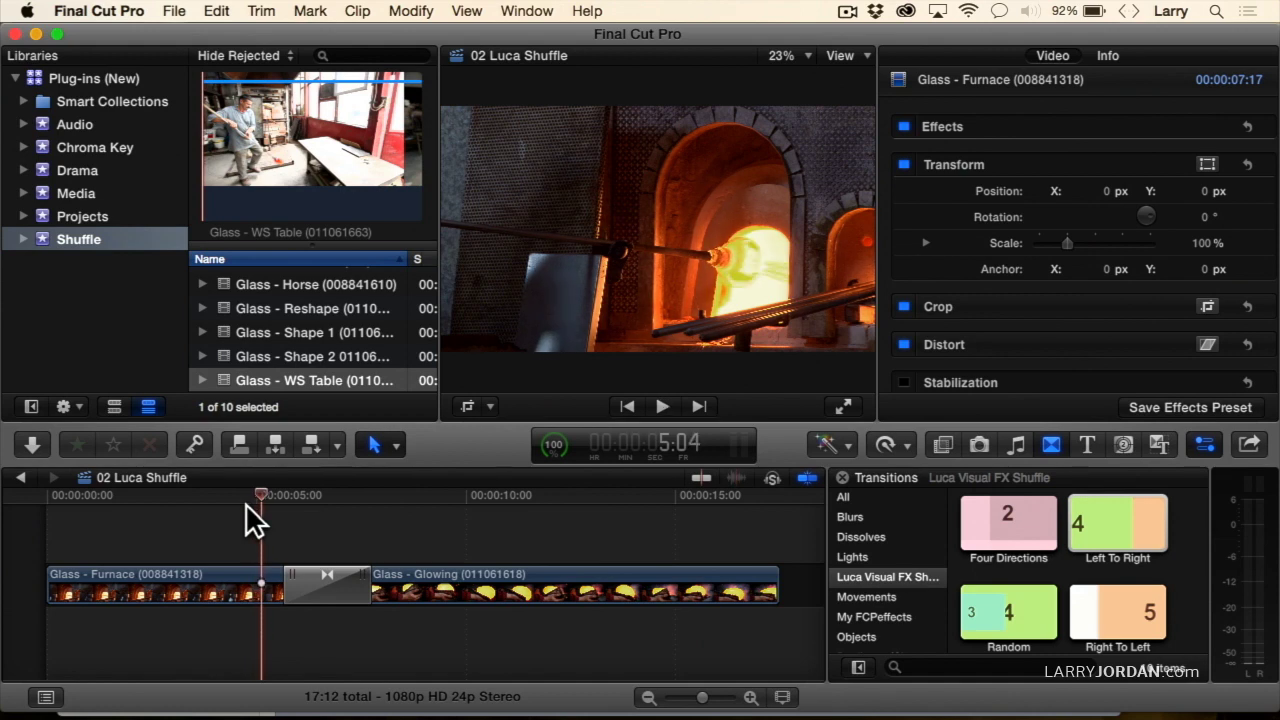
key("Right")
key("Right")
key("Right")
key("Right")
key("Right")
key("Right")
key("Right")
key("Right")
key("Right")
key("Right")
key("Right")
key("Right")
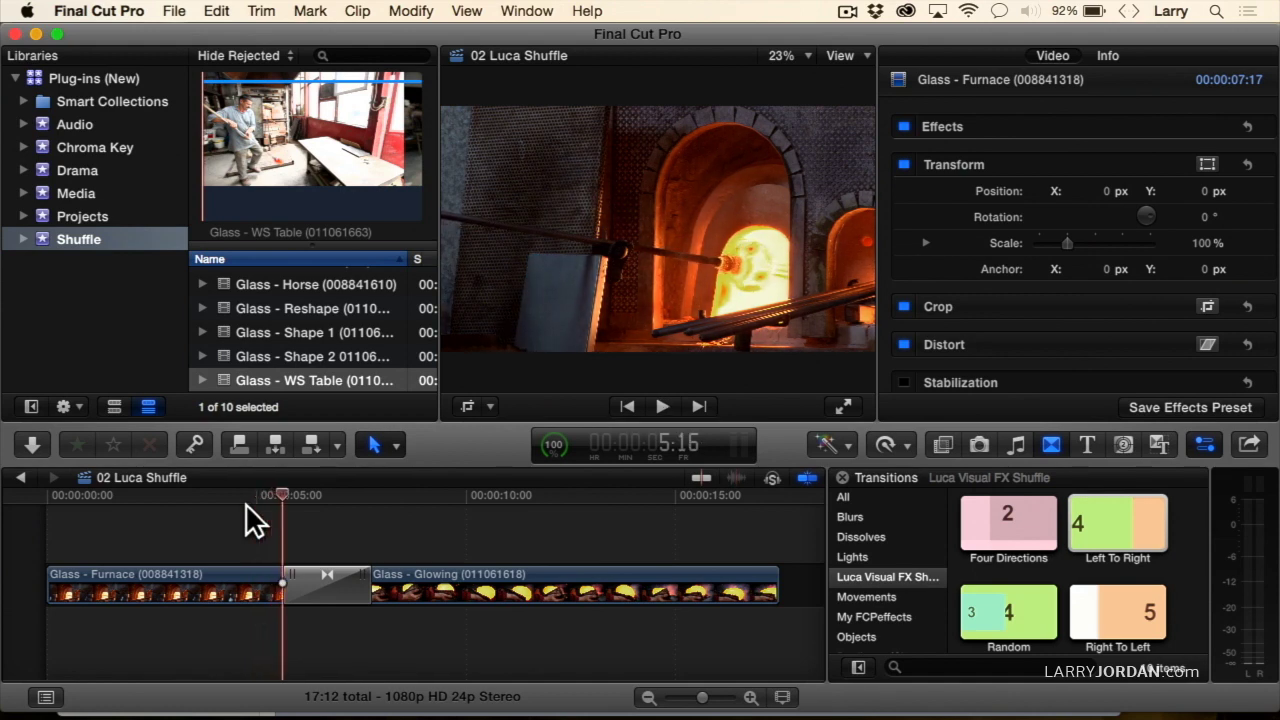
key("Right")
key("Right")
key("Right")
key("Right")
key("Right")
key("Right")
key("Right")
key("Right")
key("Right")
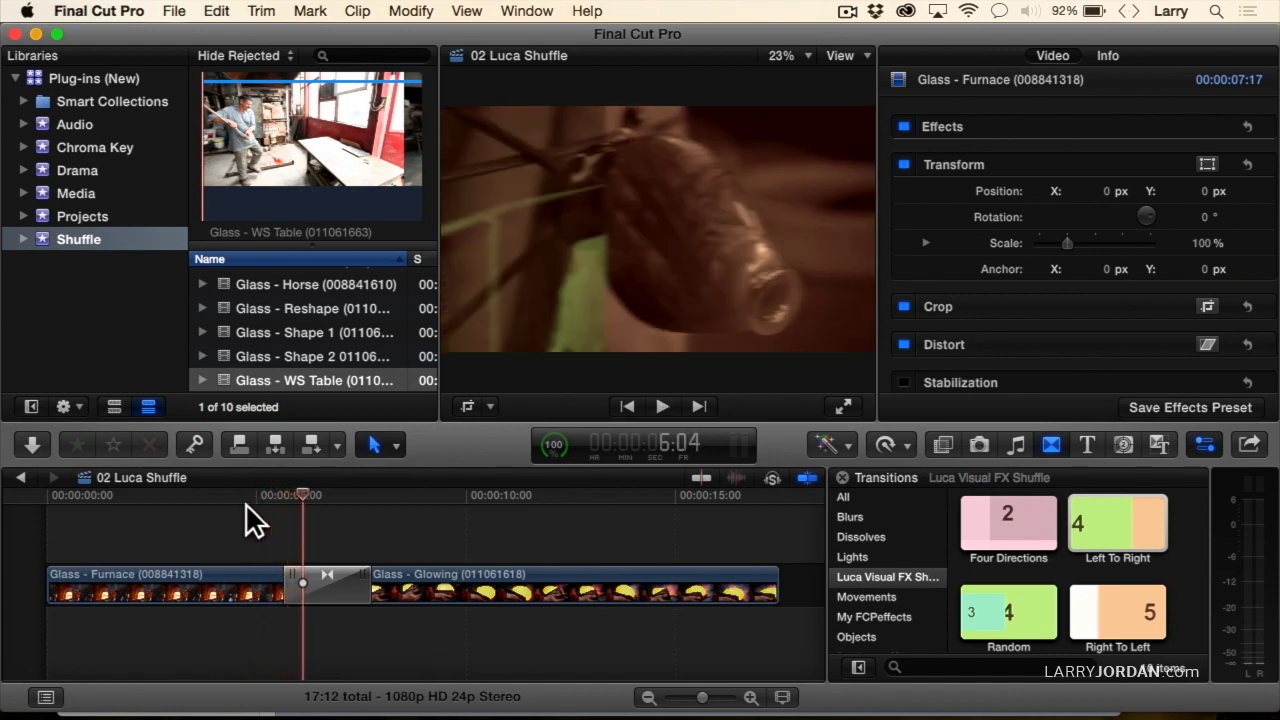
key("Right")
key("Right")
key("Right")
key("Right")
key("Right")
key("Right")
key("Right")
key("Right")
key("Right")
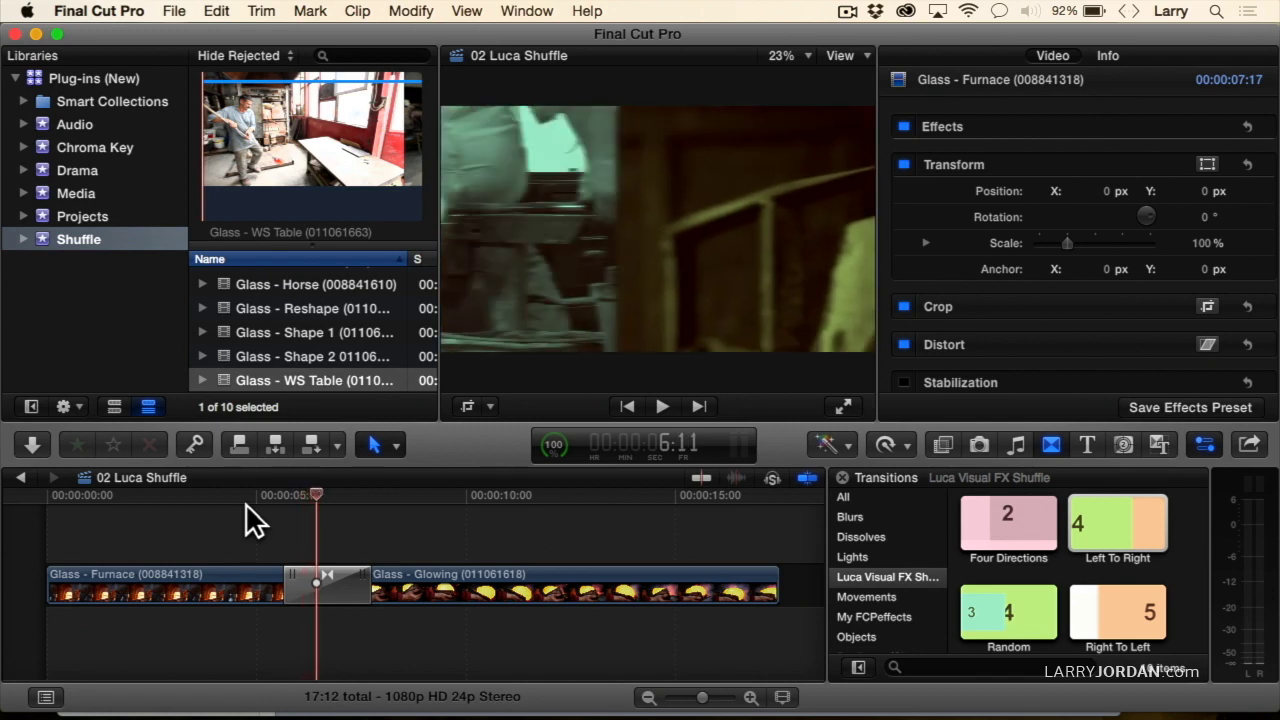
key("Right")
key("Right")
key("Right")
key("Right")
key("Right")
key("Right")
key("Right")
key("Right")
key("Right")
key("Right")
key("Right")
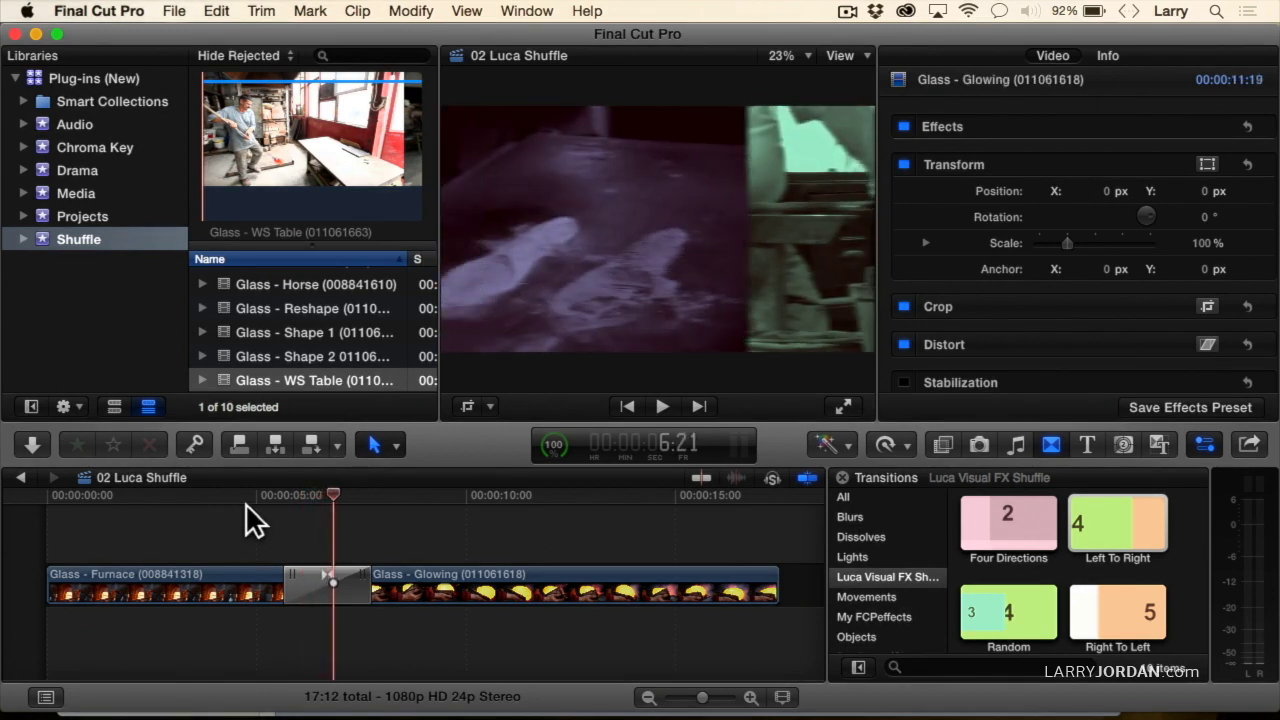
key("Right")
key("Right")
key("Right")
key("Right")
key("Right")
key("Right")
key("Right")
key("Right")
key("Right")
key("Right")
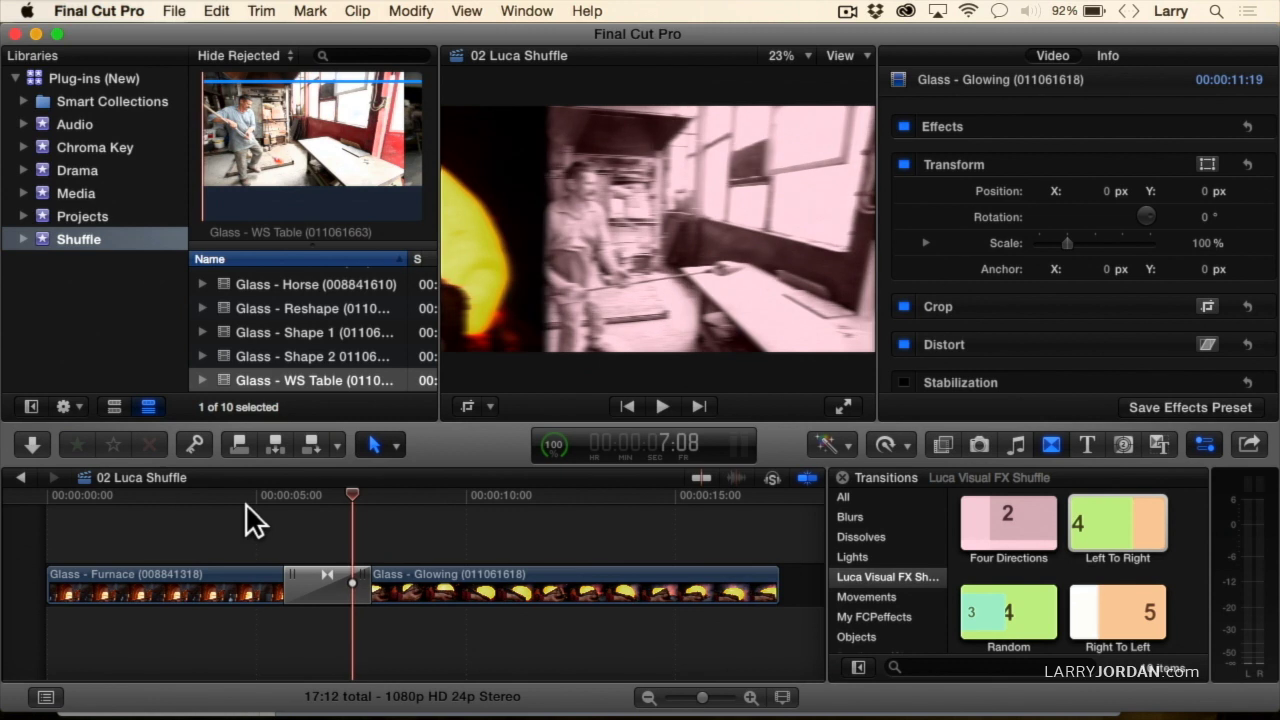
key("Right")
key("Right")
key("Right")
key("Right")
key("Right")
key("Right")
key("Right")
key("Right")
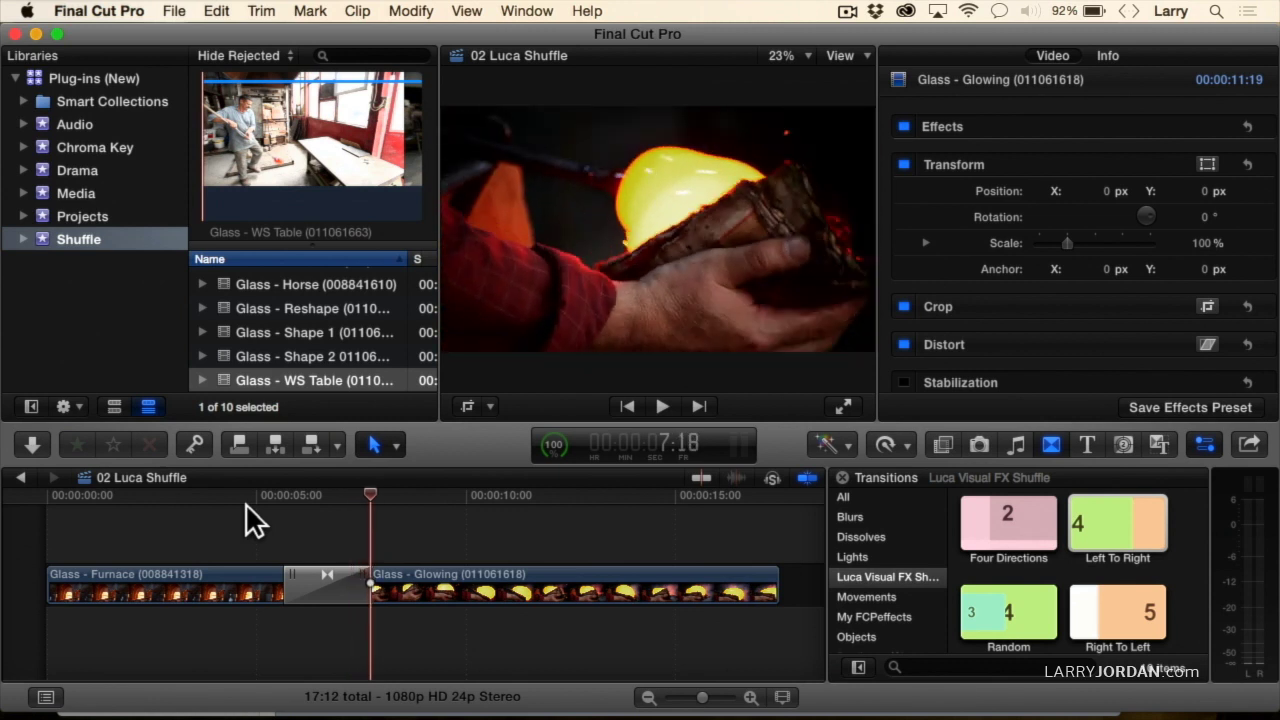
Uncheck Tint on the Left To Right transition, play it untinted, then re-enable Tint.
left_click(323, 586)
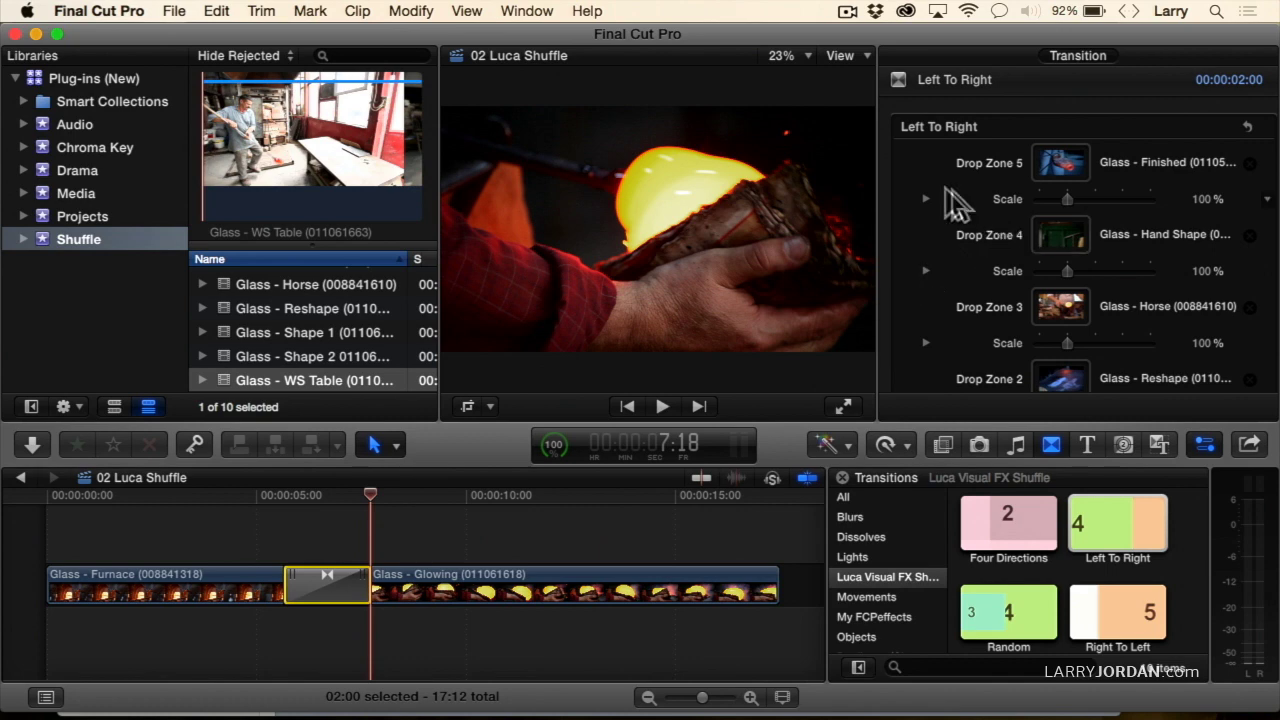
scroll(930, 195, "down", 5)
scroll(930, 195, "down", 4)
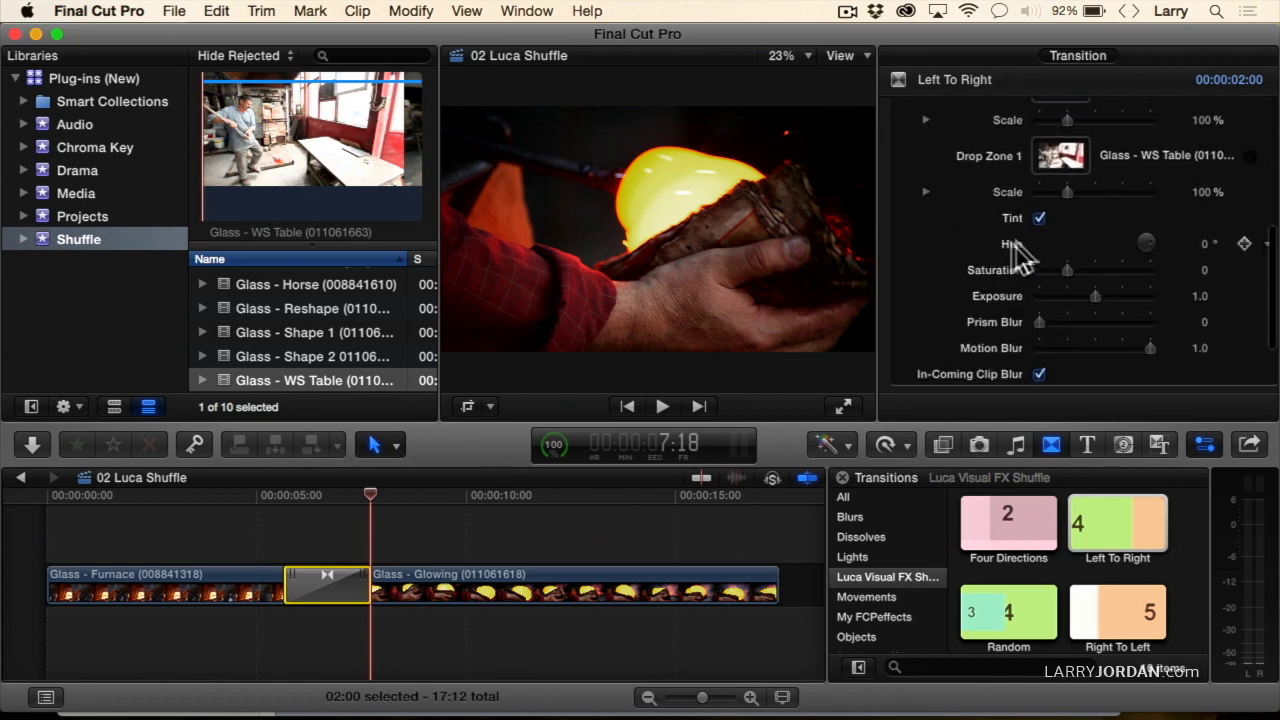
left_click(1039, 218)
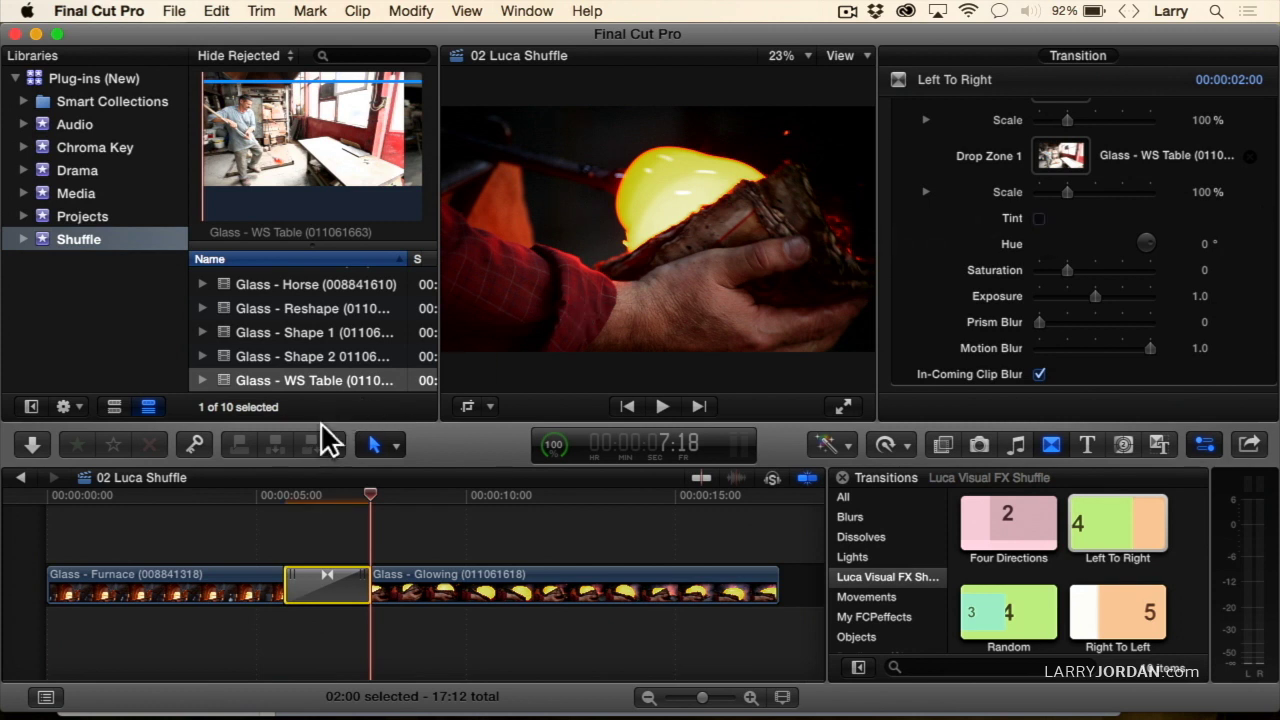
left_click(270, 493)
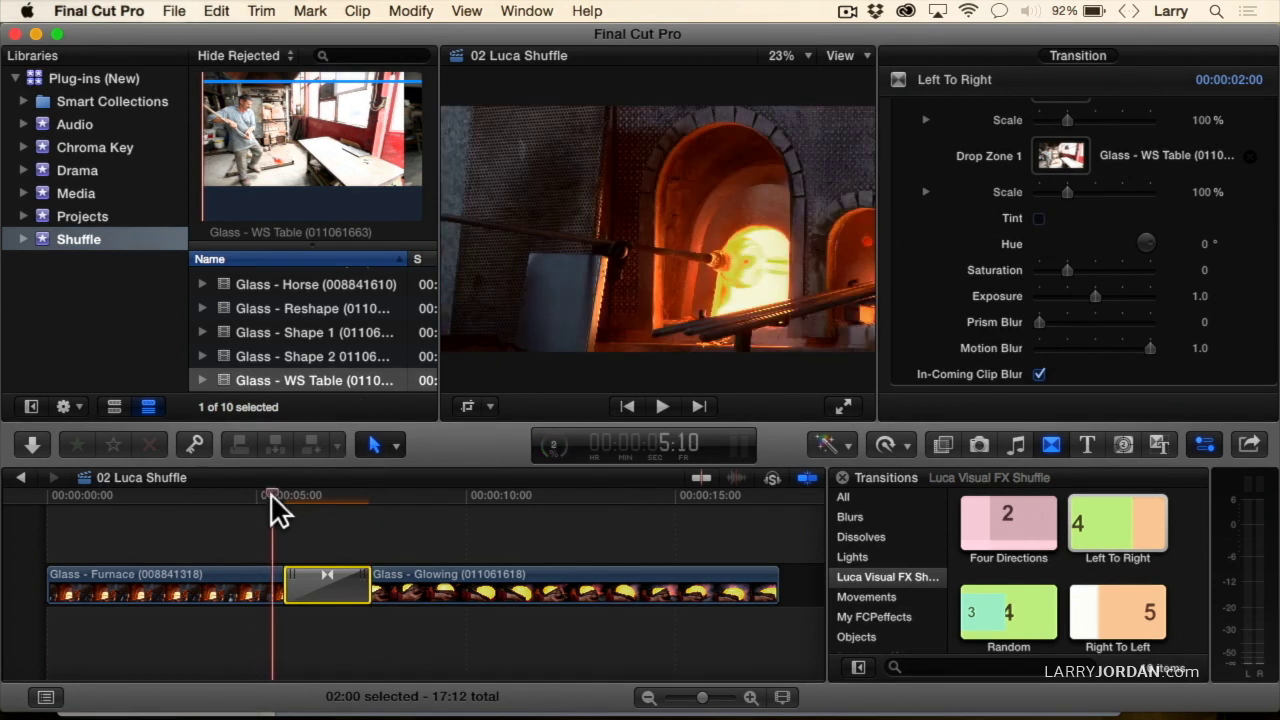
key("space")
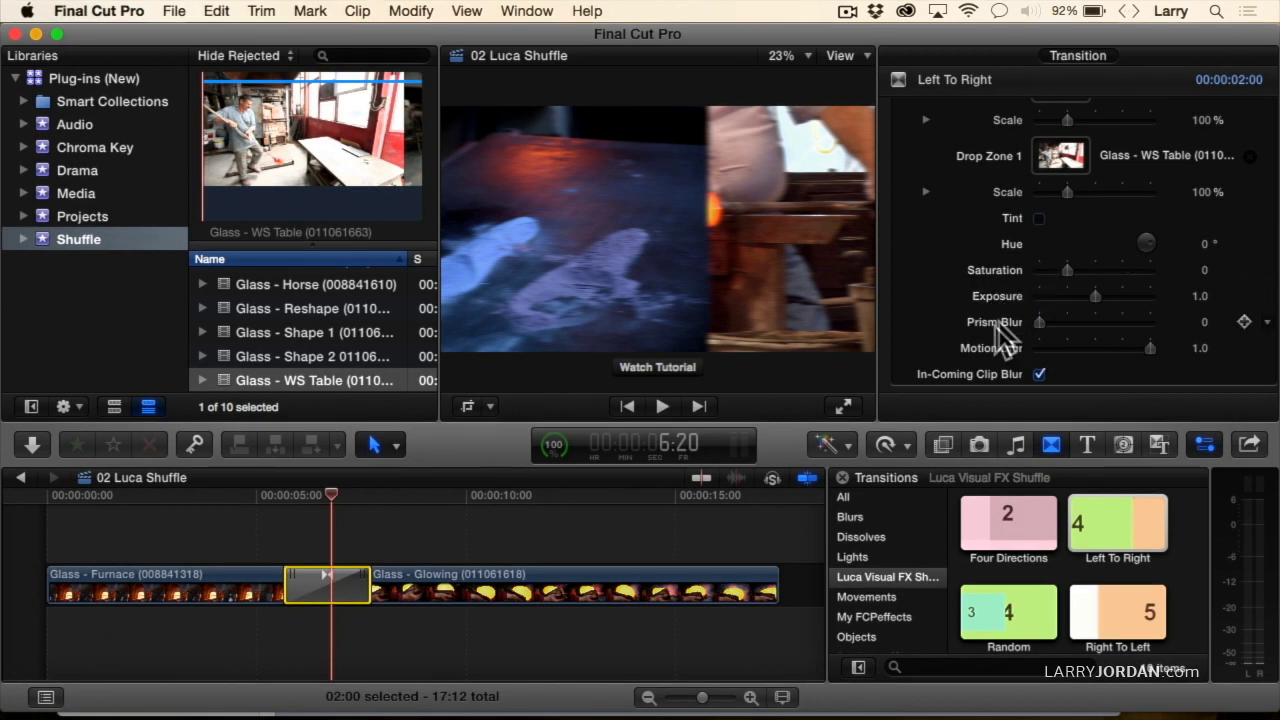
left_click(1039, 218)
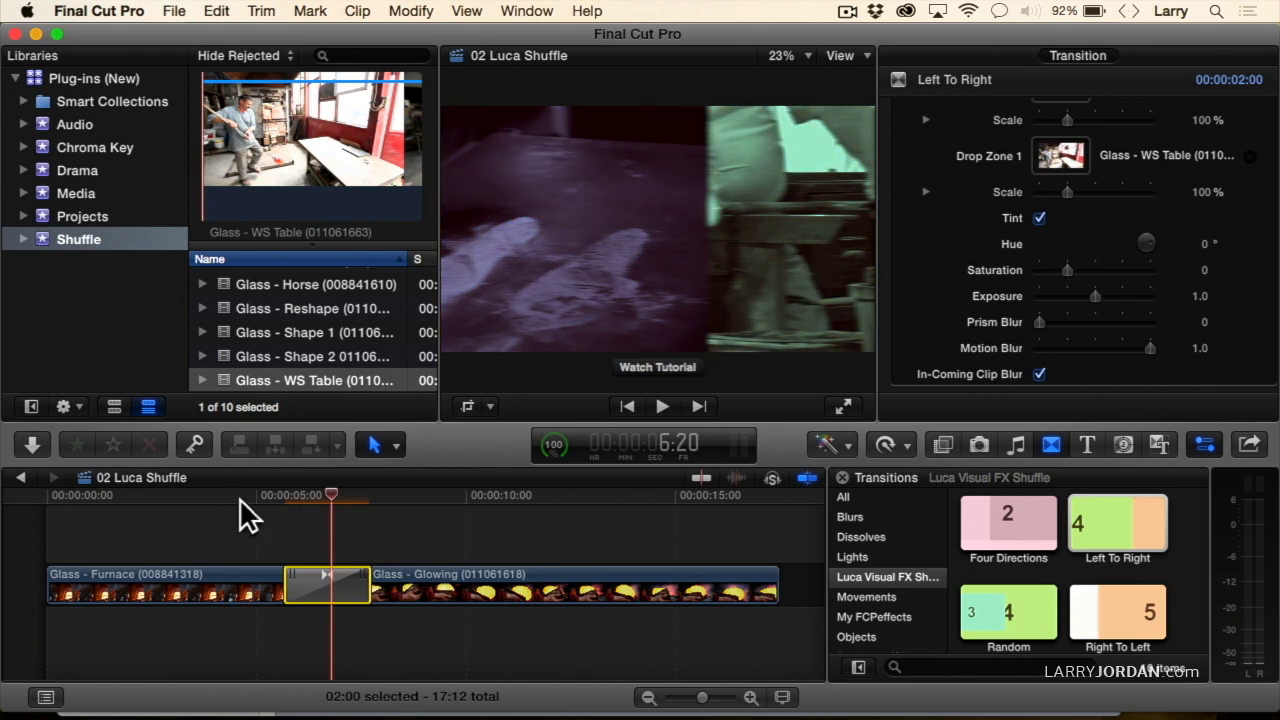
left_click(245, 497)
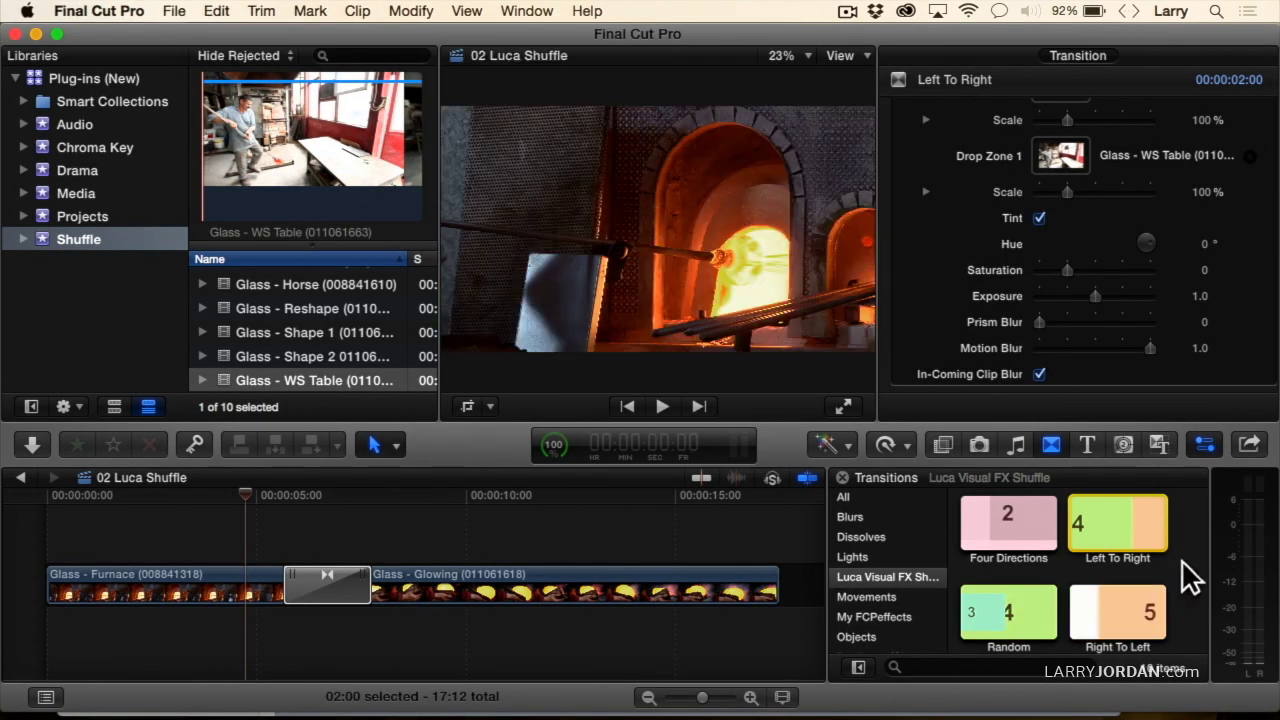
Drop the Zoom In transition onto the Furnace–Glowing cut, replacing Left To Right.
scroll(1177, 561, "down", 5)
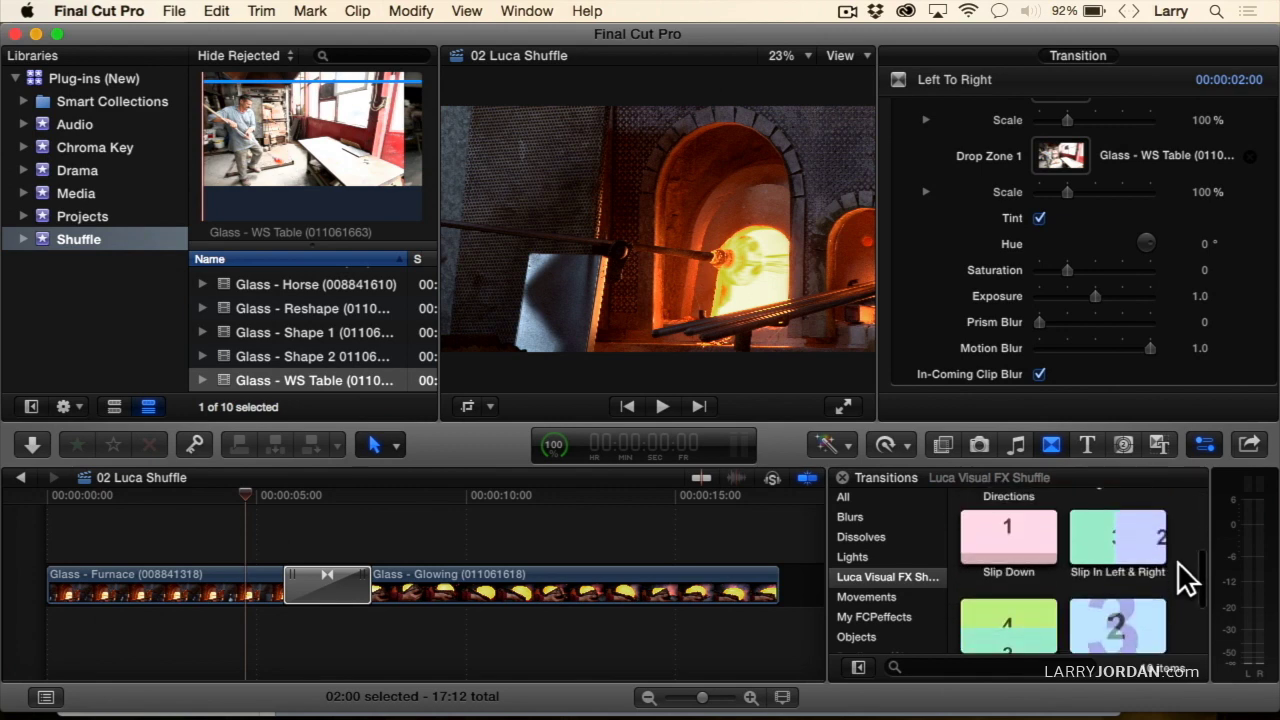
scroll(1177, 561, "down", 1)
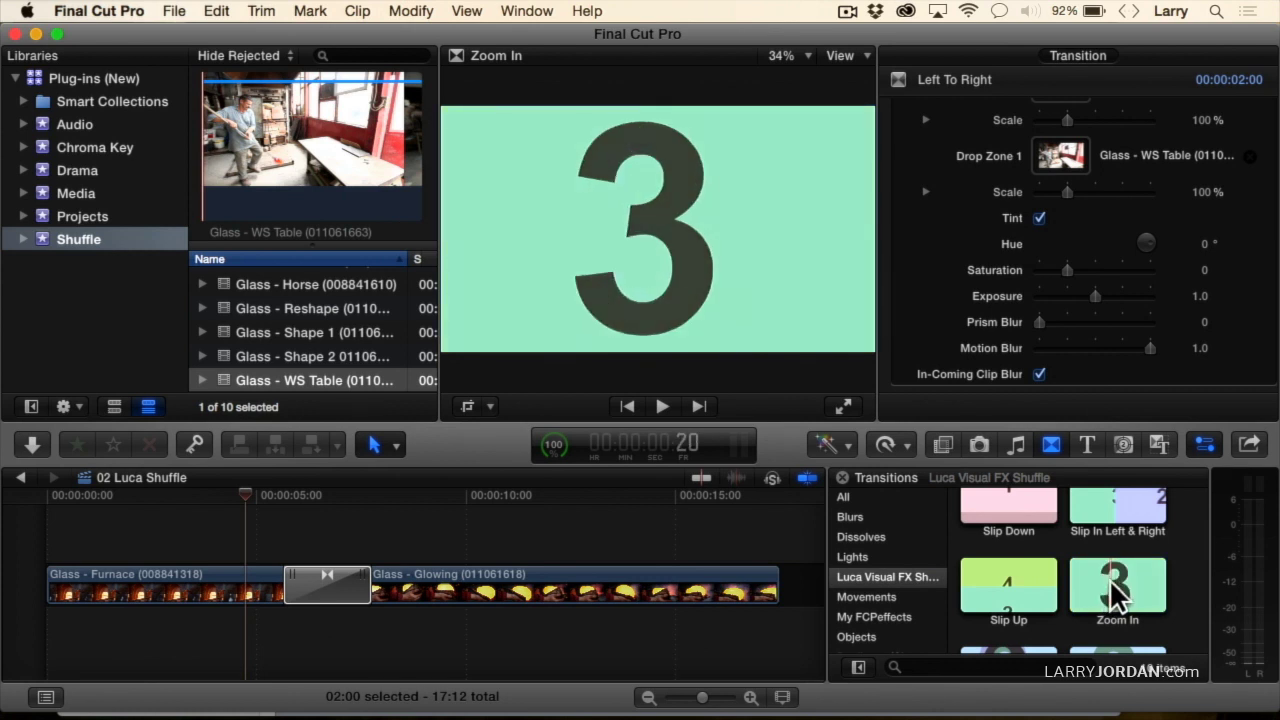
left_click_drag(1118, 590, 314, 566)
Park the playhead at 5:17, show the Zoom In transition's settings, and play it.
left_click(287, 495)
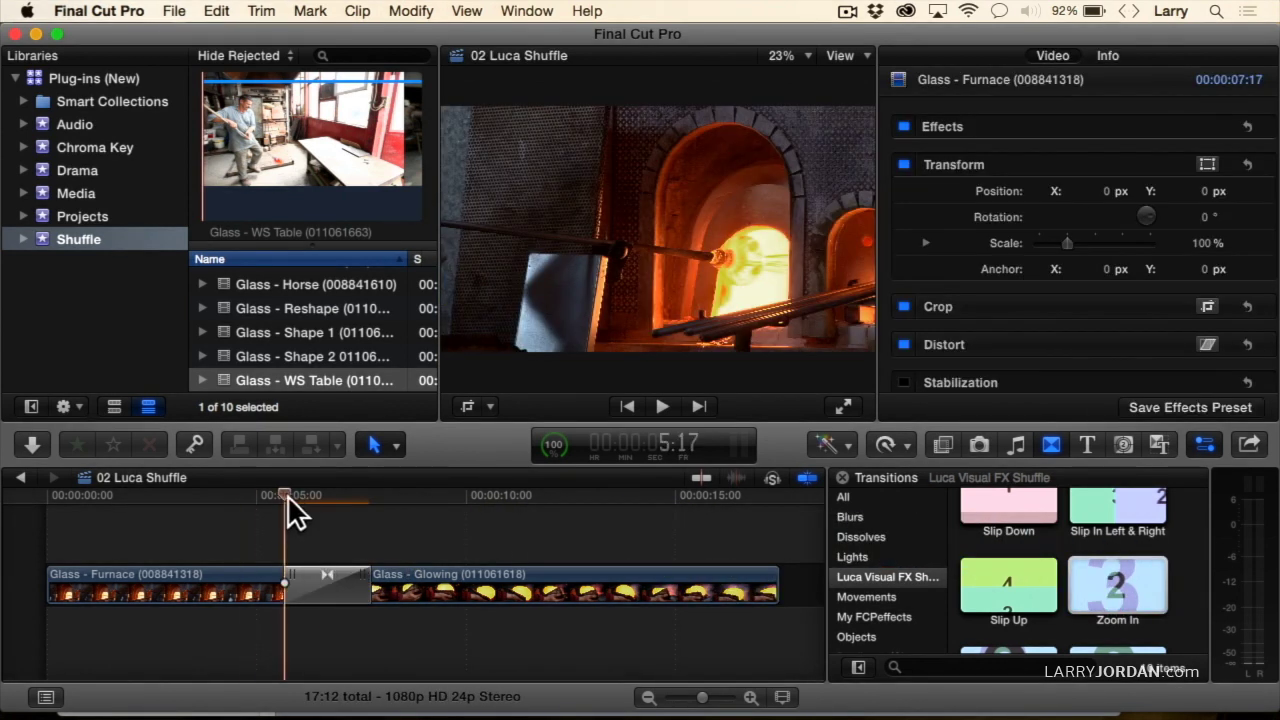
left_click(322, 569)
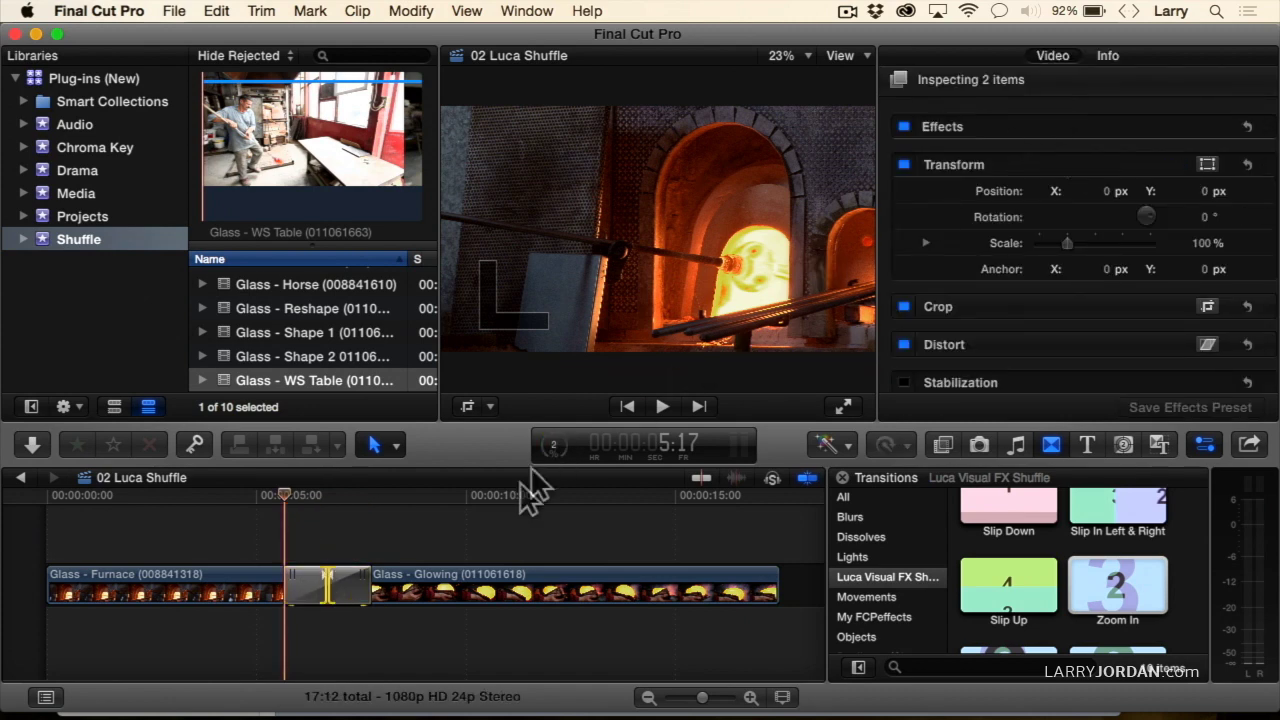
left_click(345, 588)
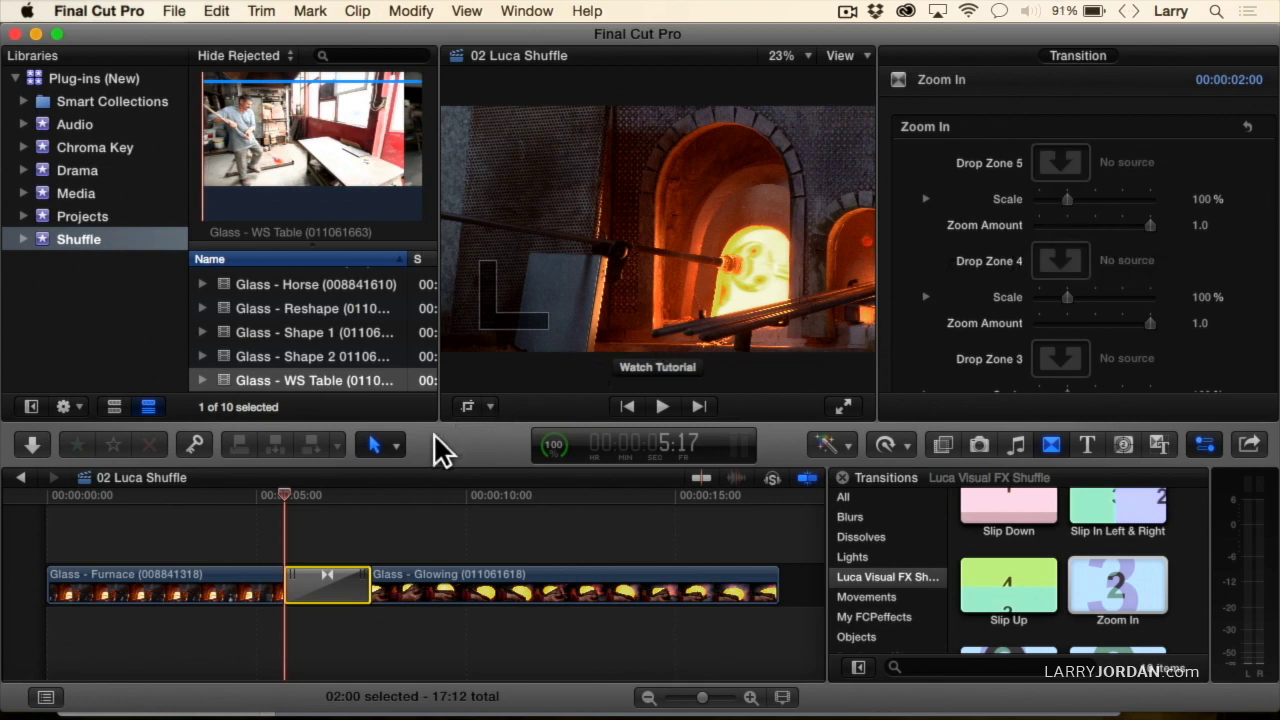
key("space")
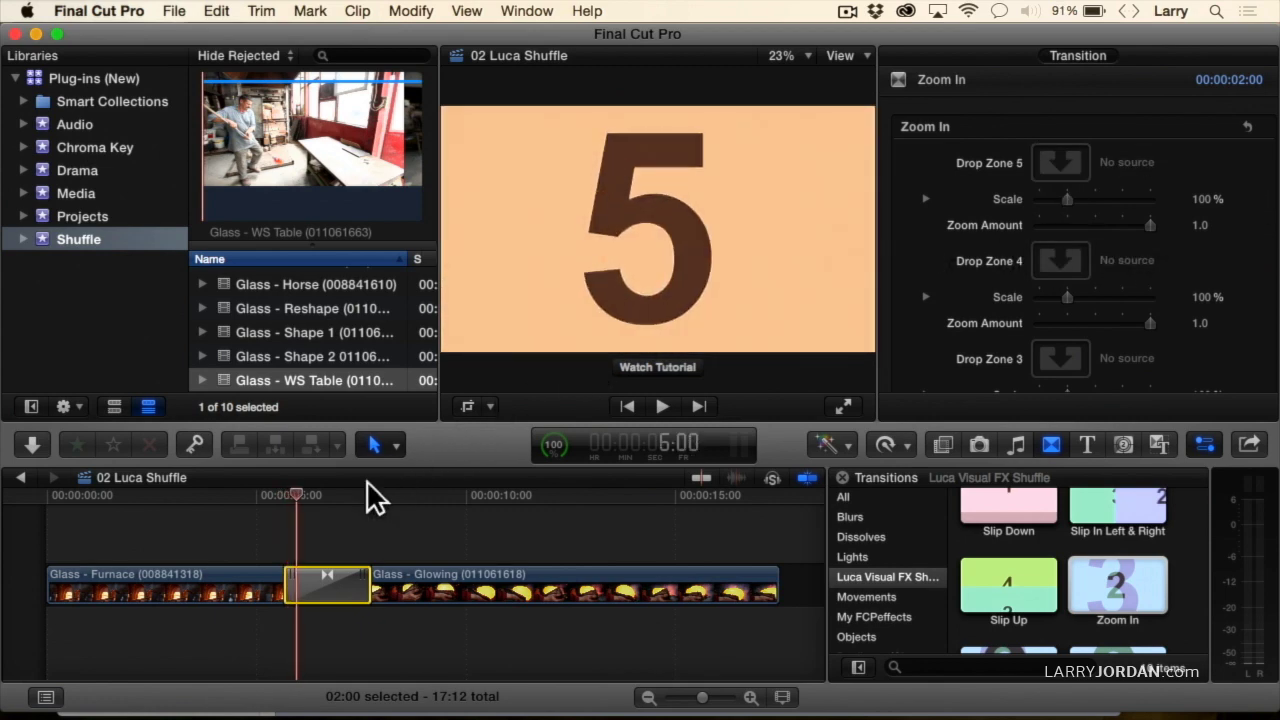